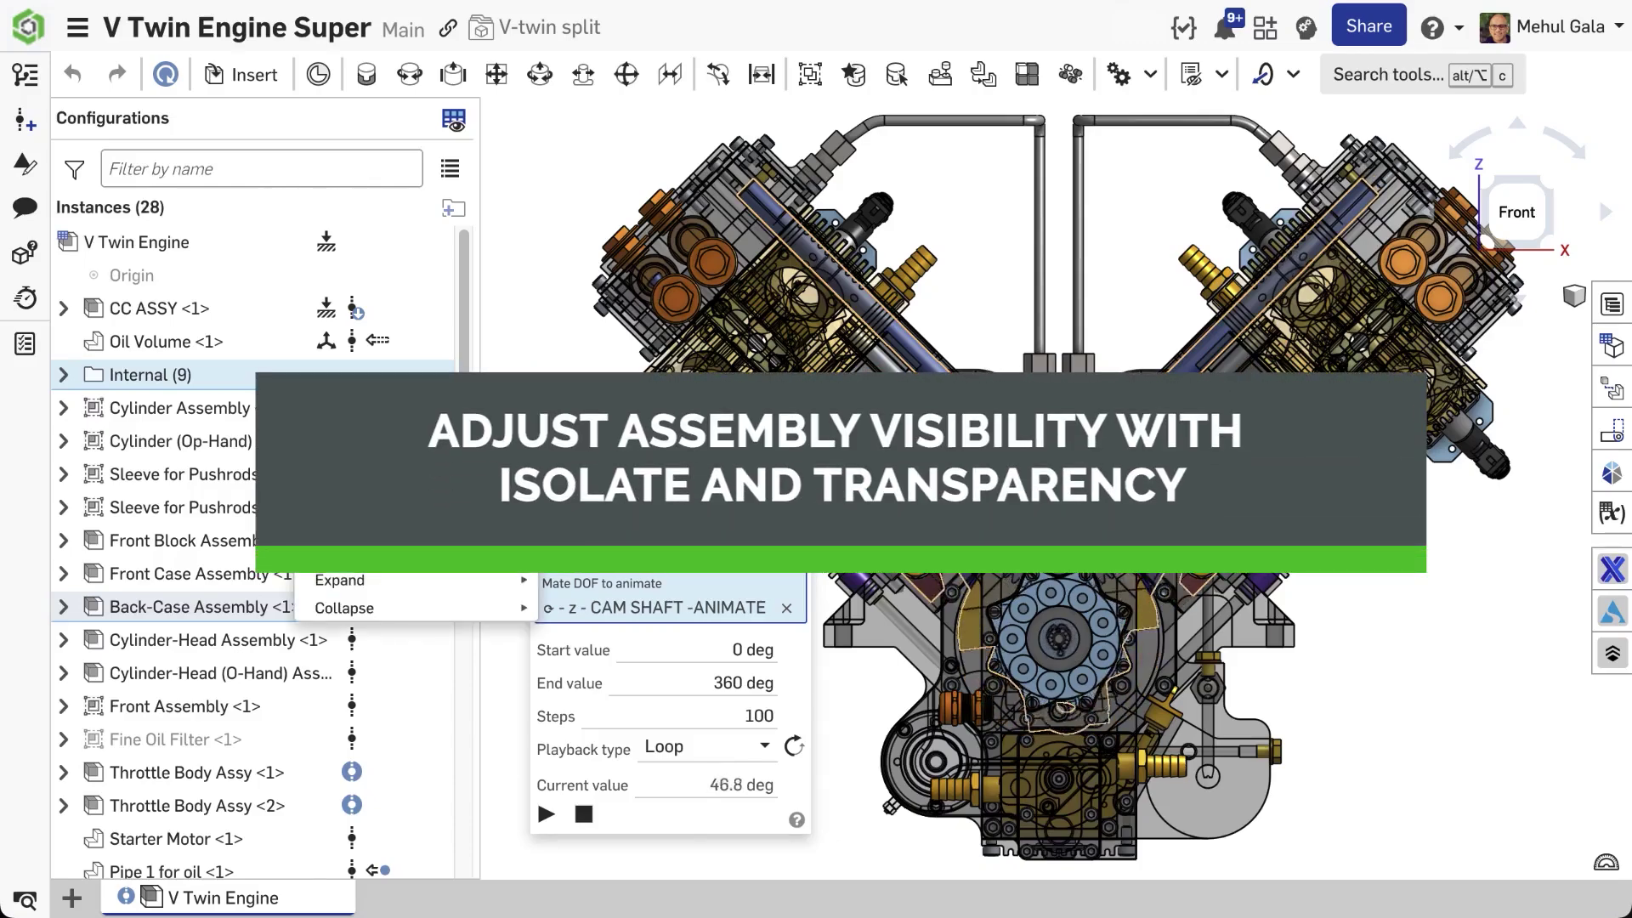
Isolate the chosen engine parts, then make the chosen hand parts transparent, orbiting close on each
{"action": "left_click", "coordinate": [357, 408]}
{"action": "right_click_drag", "start_coordinate": [1162, 297], "coordinate": [1130, 365]}
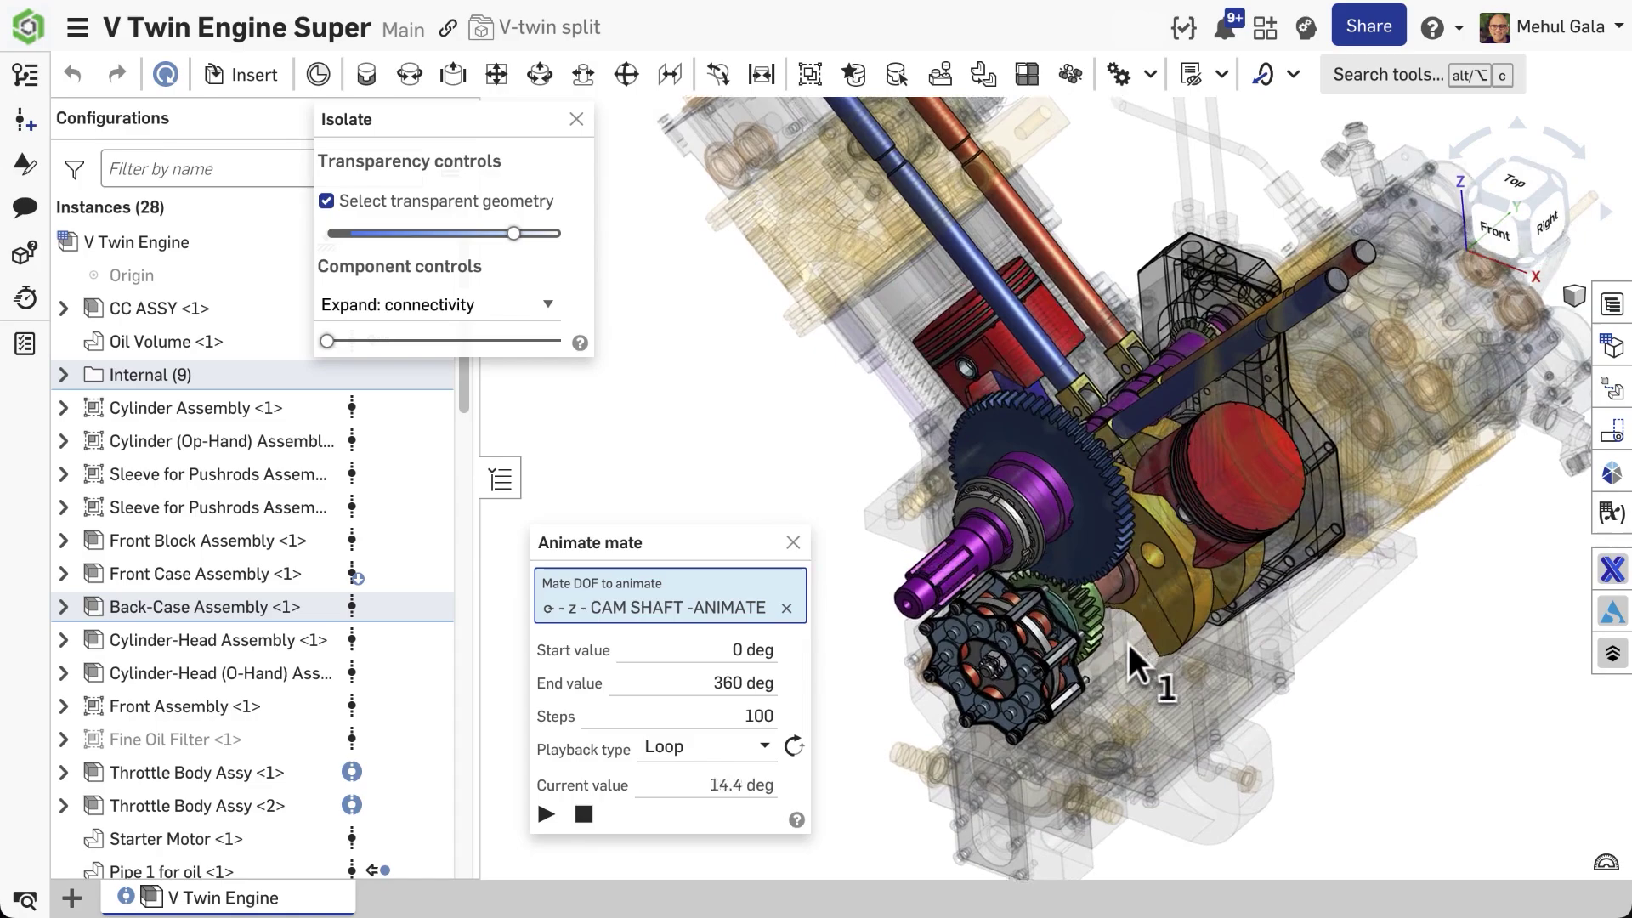
{"action": "scroll", "coordinate": [1129, 644], "scroll_direction": "up", "scroll_amount": 3}
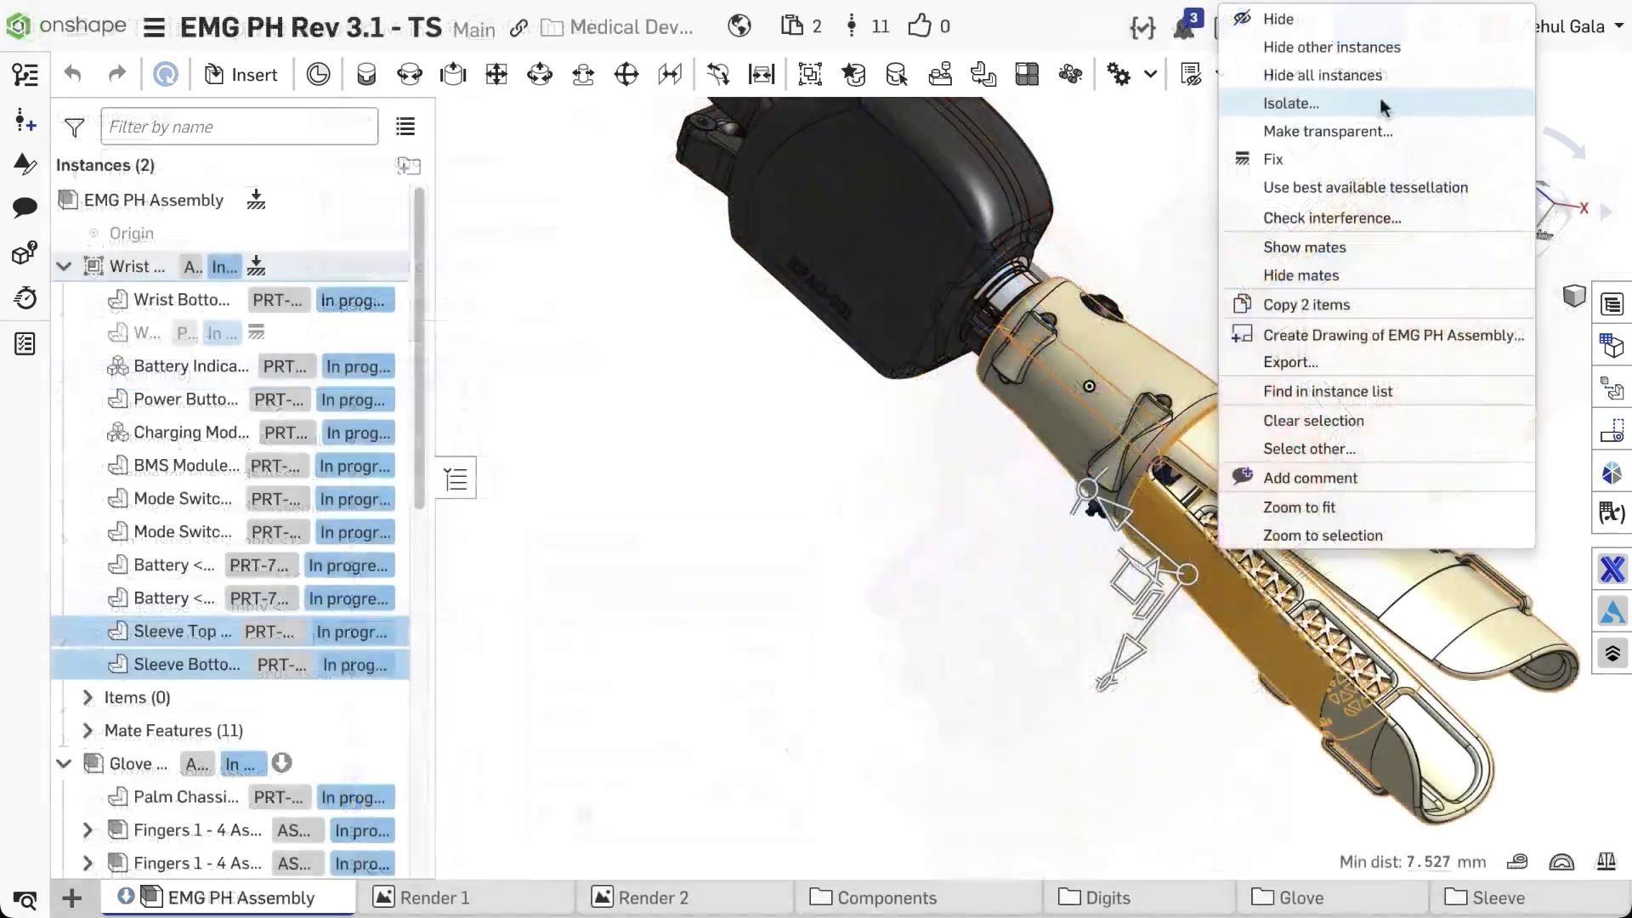
{"action": "left_click", "coordinate": [1377, 132]}
{"action": "right_click_drag", "start_coordinate": [922, 598], "coordinate": [632, 327]}
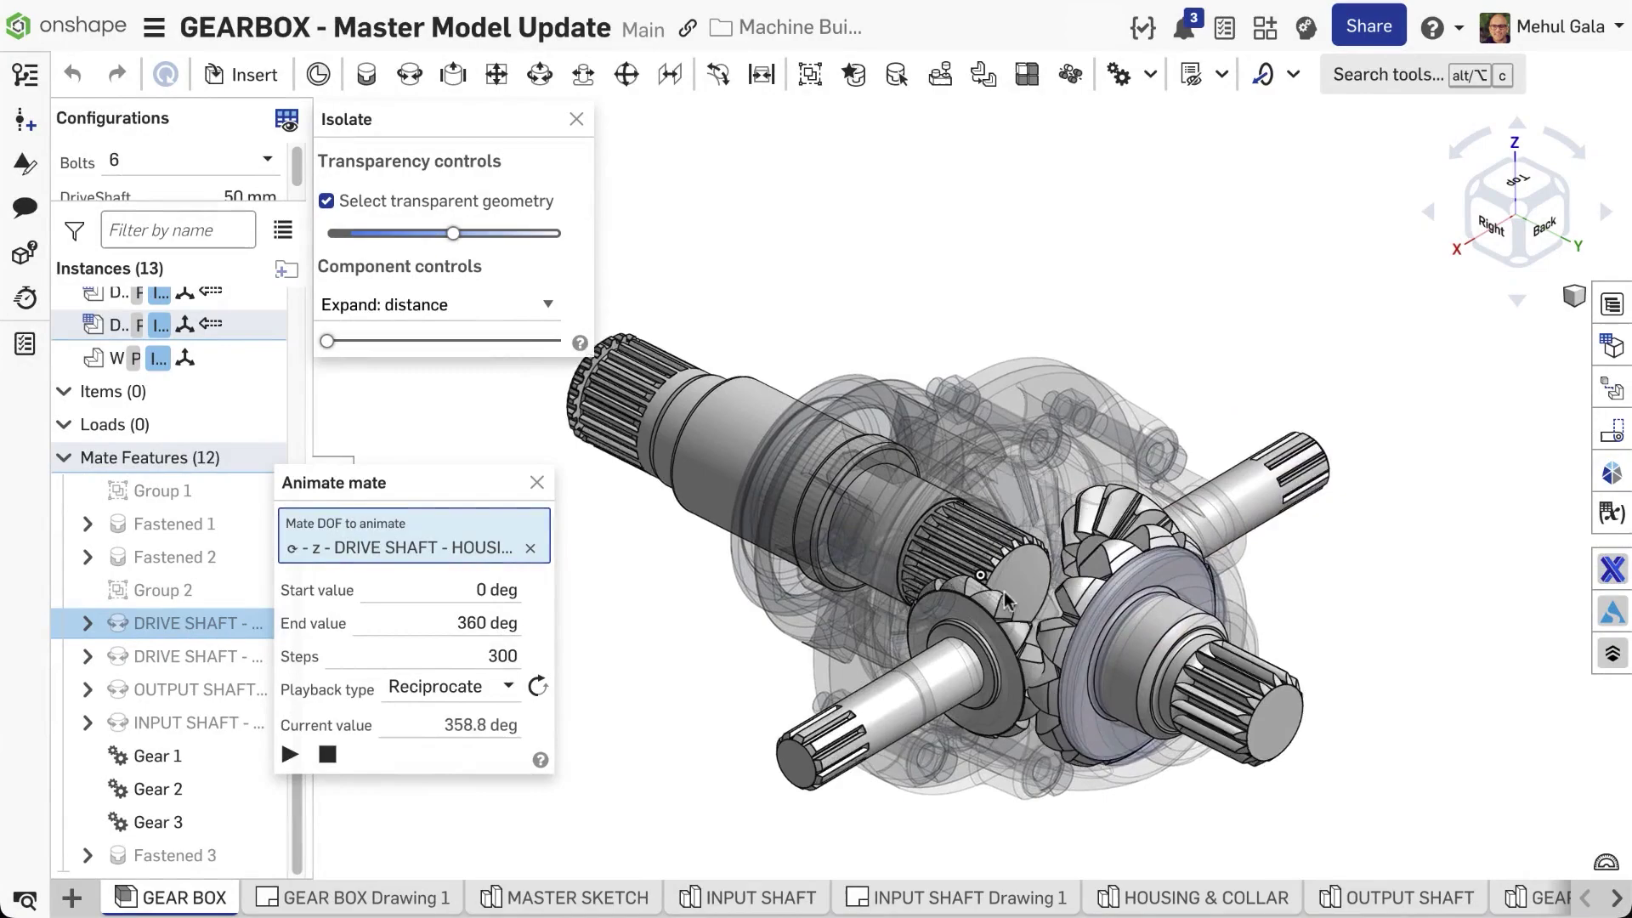
Isolate the input shaft, then add the gear shaft and output shaft to the isolated set
{"action": "right_click_drag", "start_coordinate": [993, 561], "coordinate": [1020, 395]}
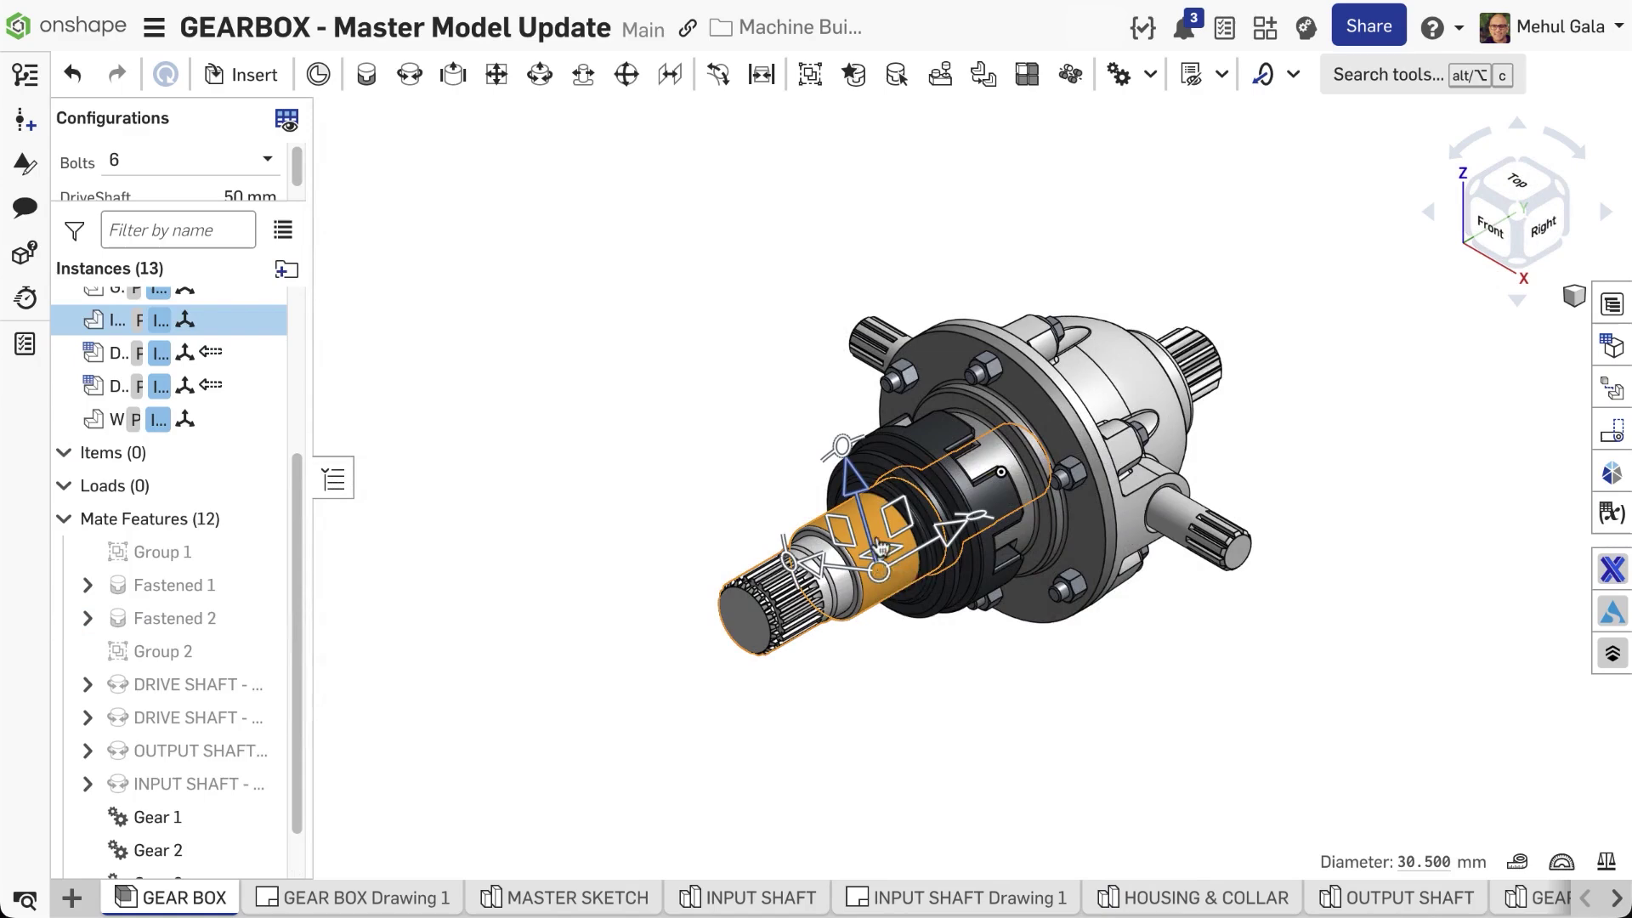
{"action": "right_click", "coordinate": [879, 568]}
{"action": "left_click", "coordinate": [1038, 162]}
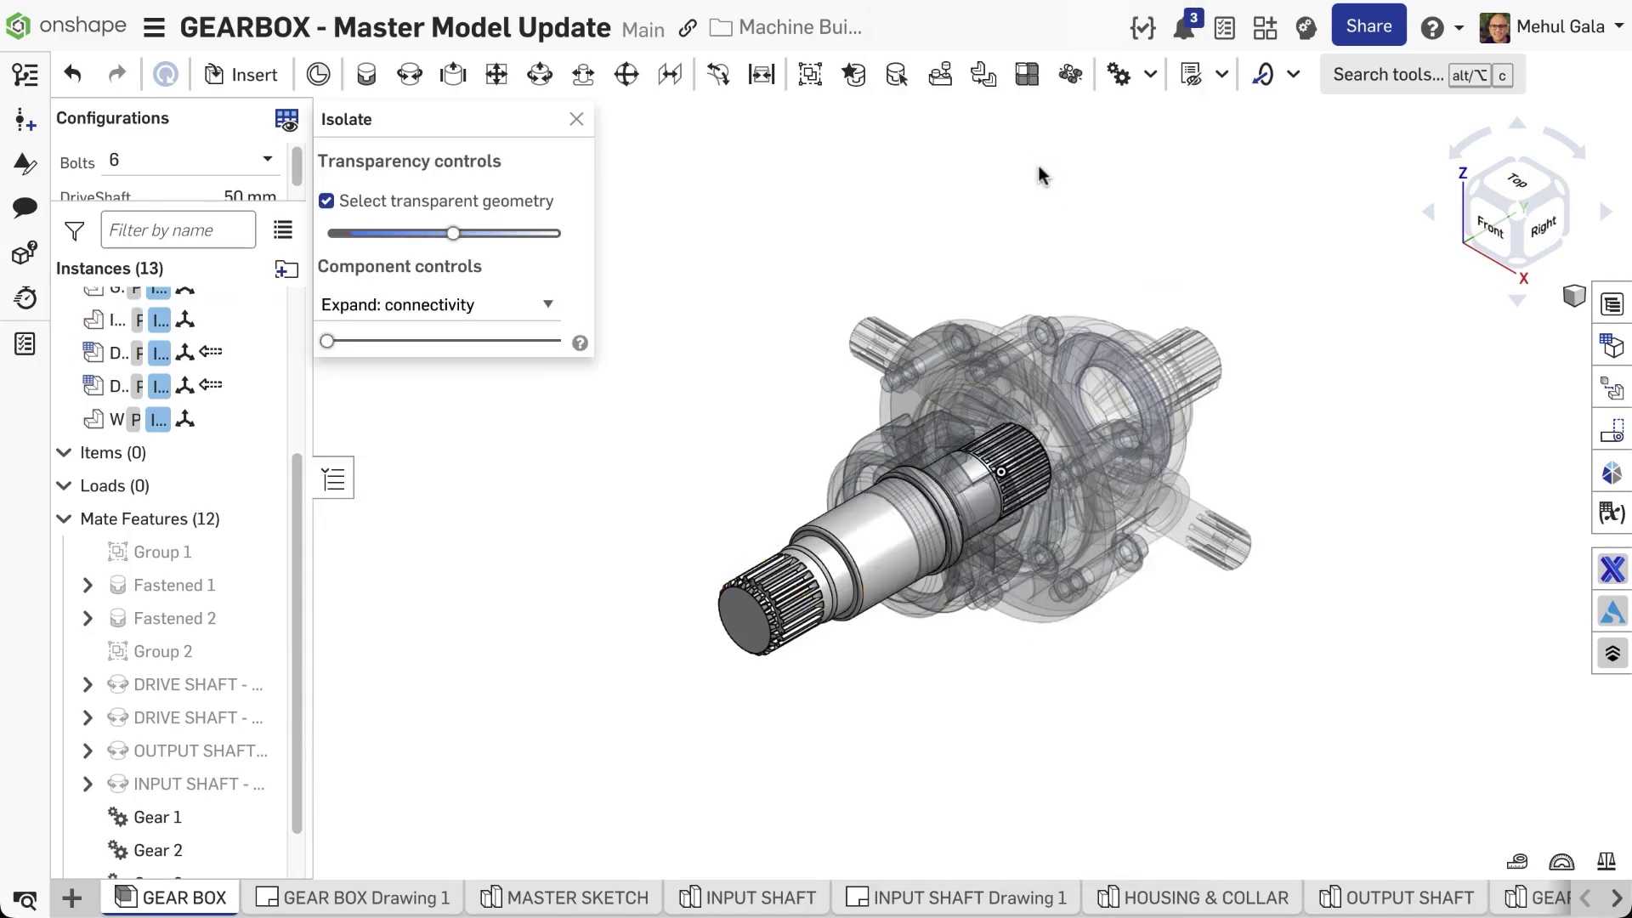
{"action": "left_click", "coordinate": [1185, 525]}
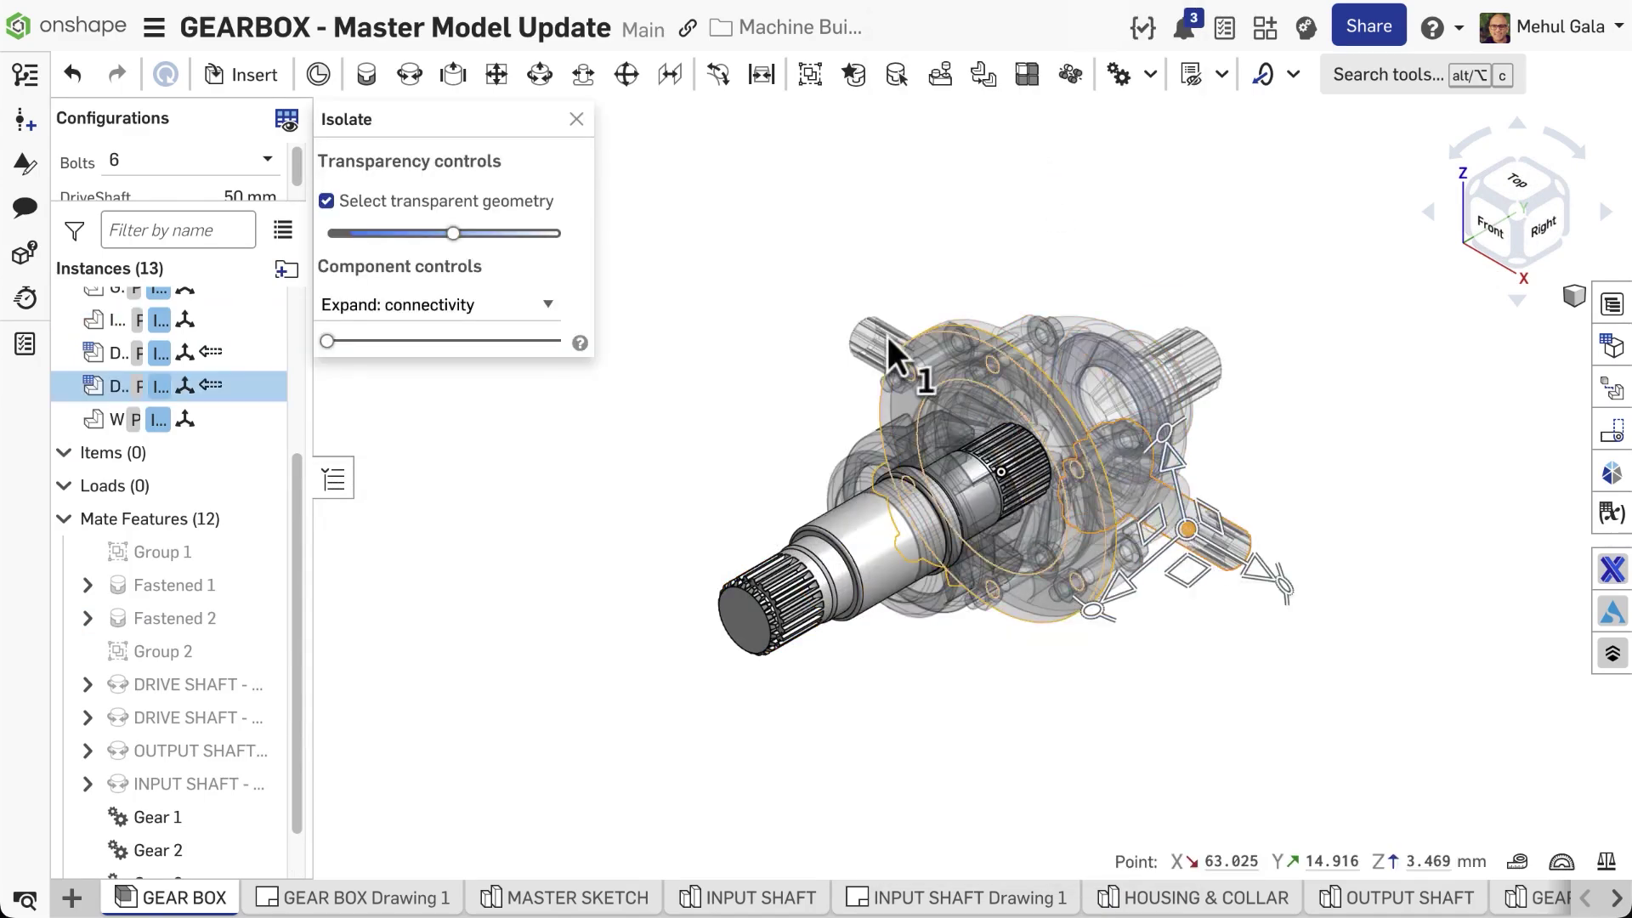
{"action": "key", "text": "shift+i"}
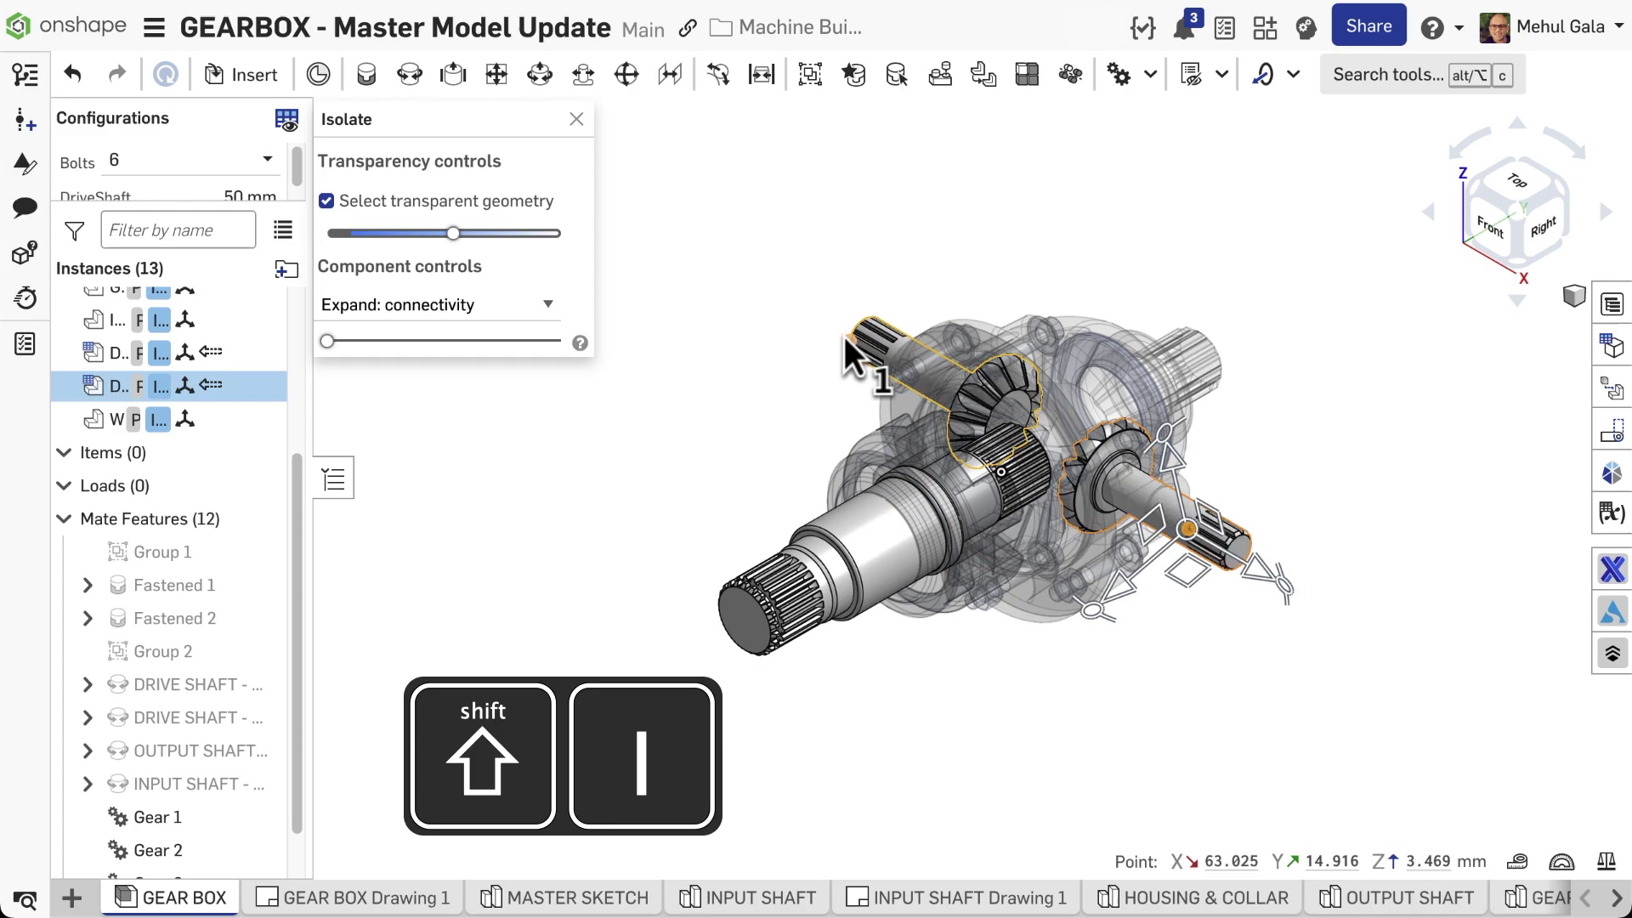
{"action": "left_click", "coordinate": [1191, 353]}
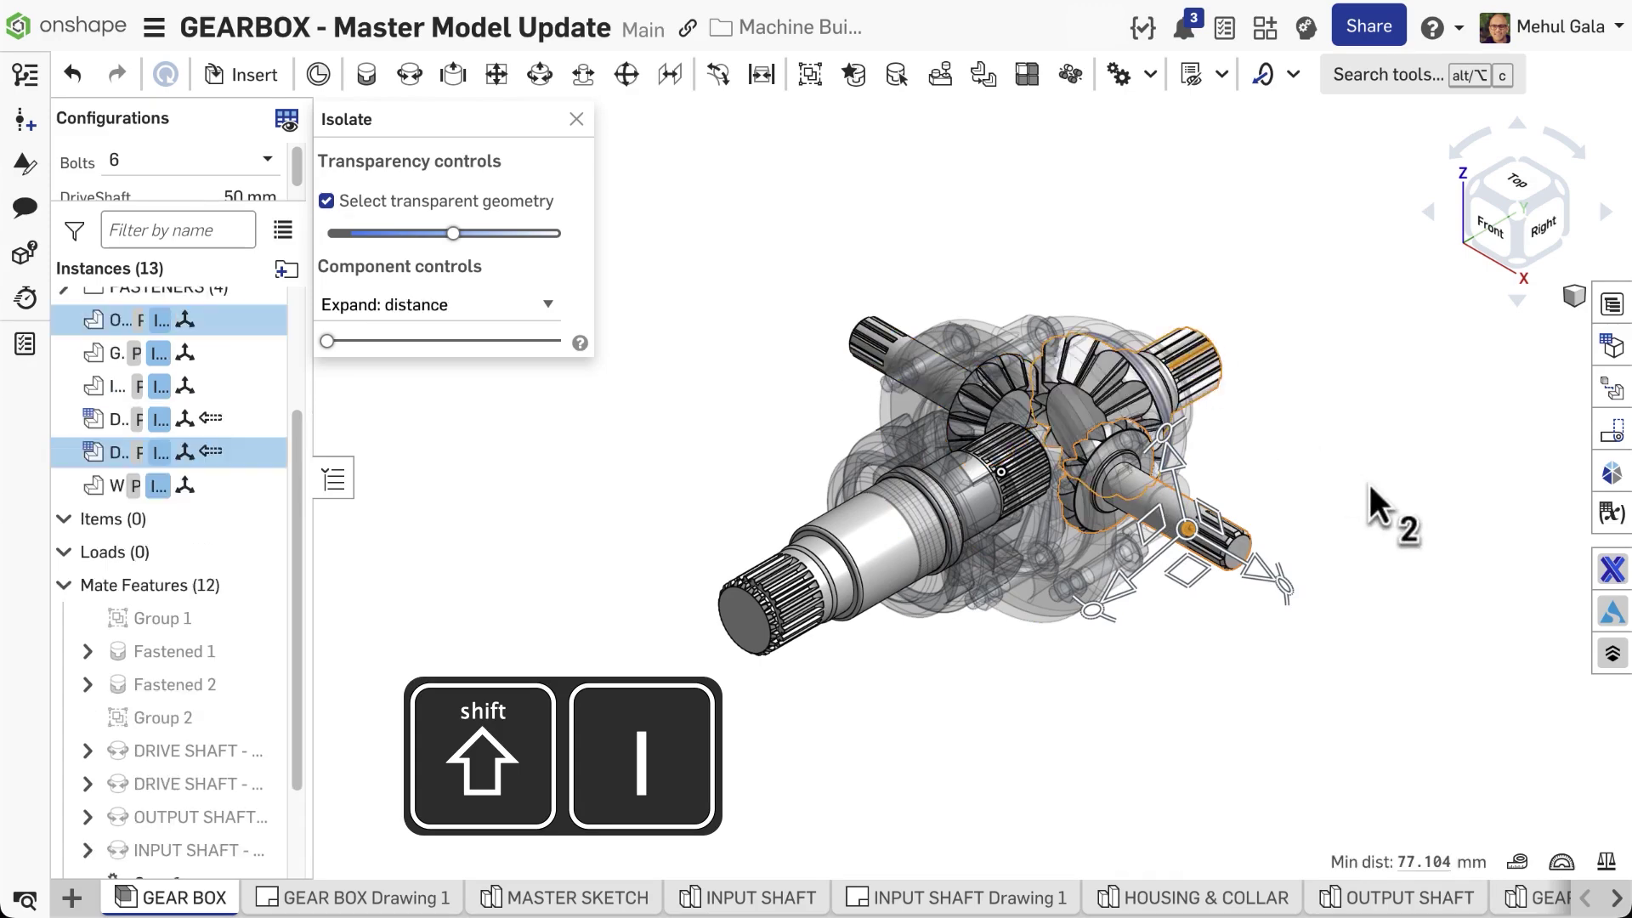
{"action": "right_click_drag", "start_coordinate": [1369, 482], "coordinate": [1377, 583]}
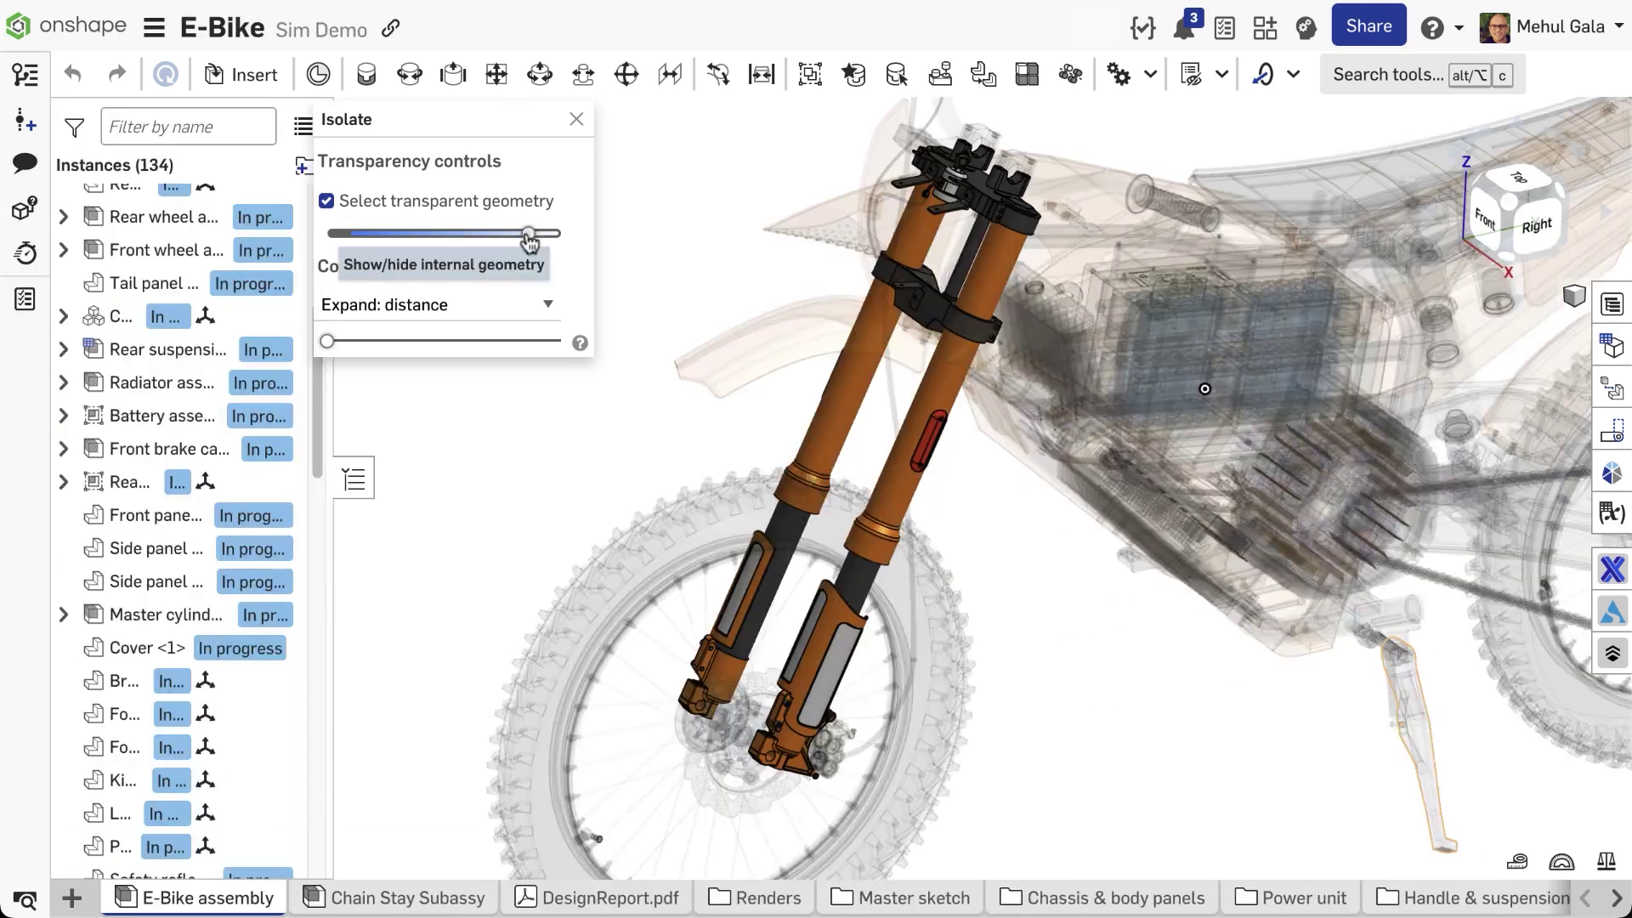
Raise the transparency slider so the rest of the E-Bike fades around the front fork
{"action": "mouse_move", "coordinate": [491, 243]}
{"action": "left_mouse_down"}
{"action": "mouse_move", "coordinate": [416, 241]}
{"action": "mouse_move", "coordinate": [549, 239]}
{"action": "mouse_move", "coordinate": [524, 242]}
{"action": "left_mouse_up"}
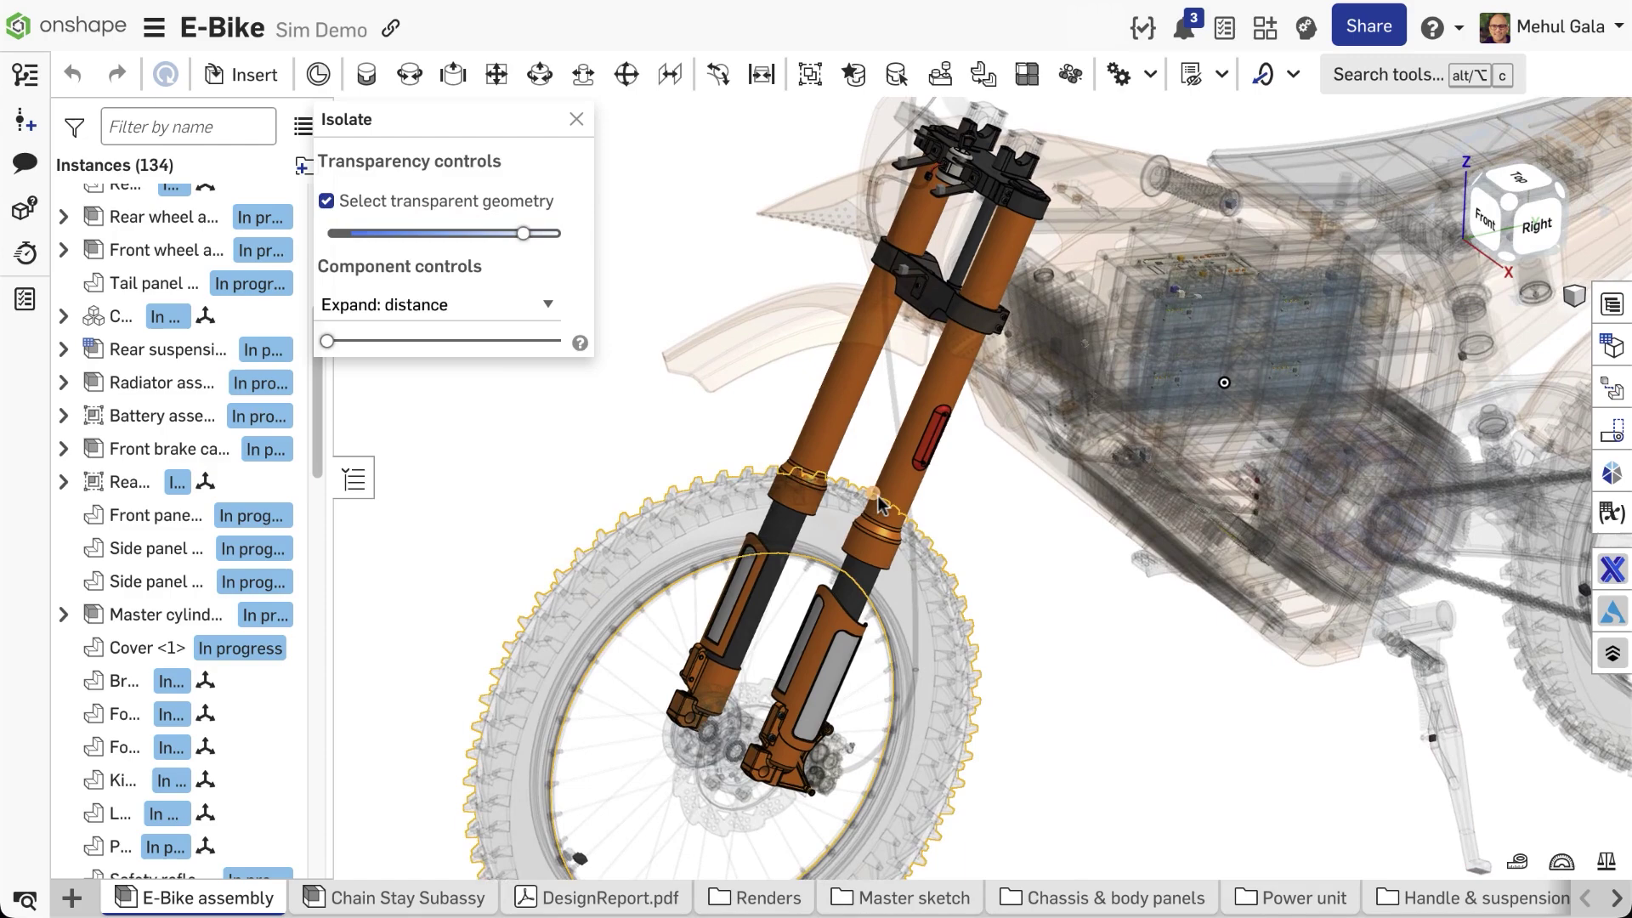
{"action": "scroll", "coordinate": [879, 503], "scroll_direction": "down", "scroll_amount": 2}
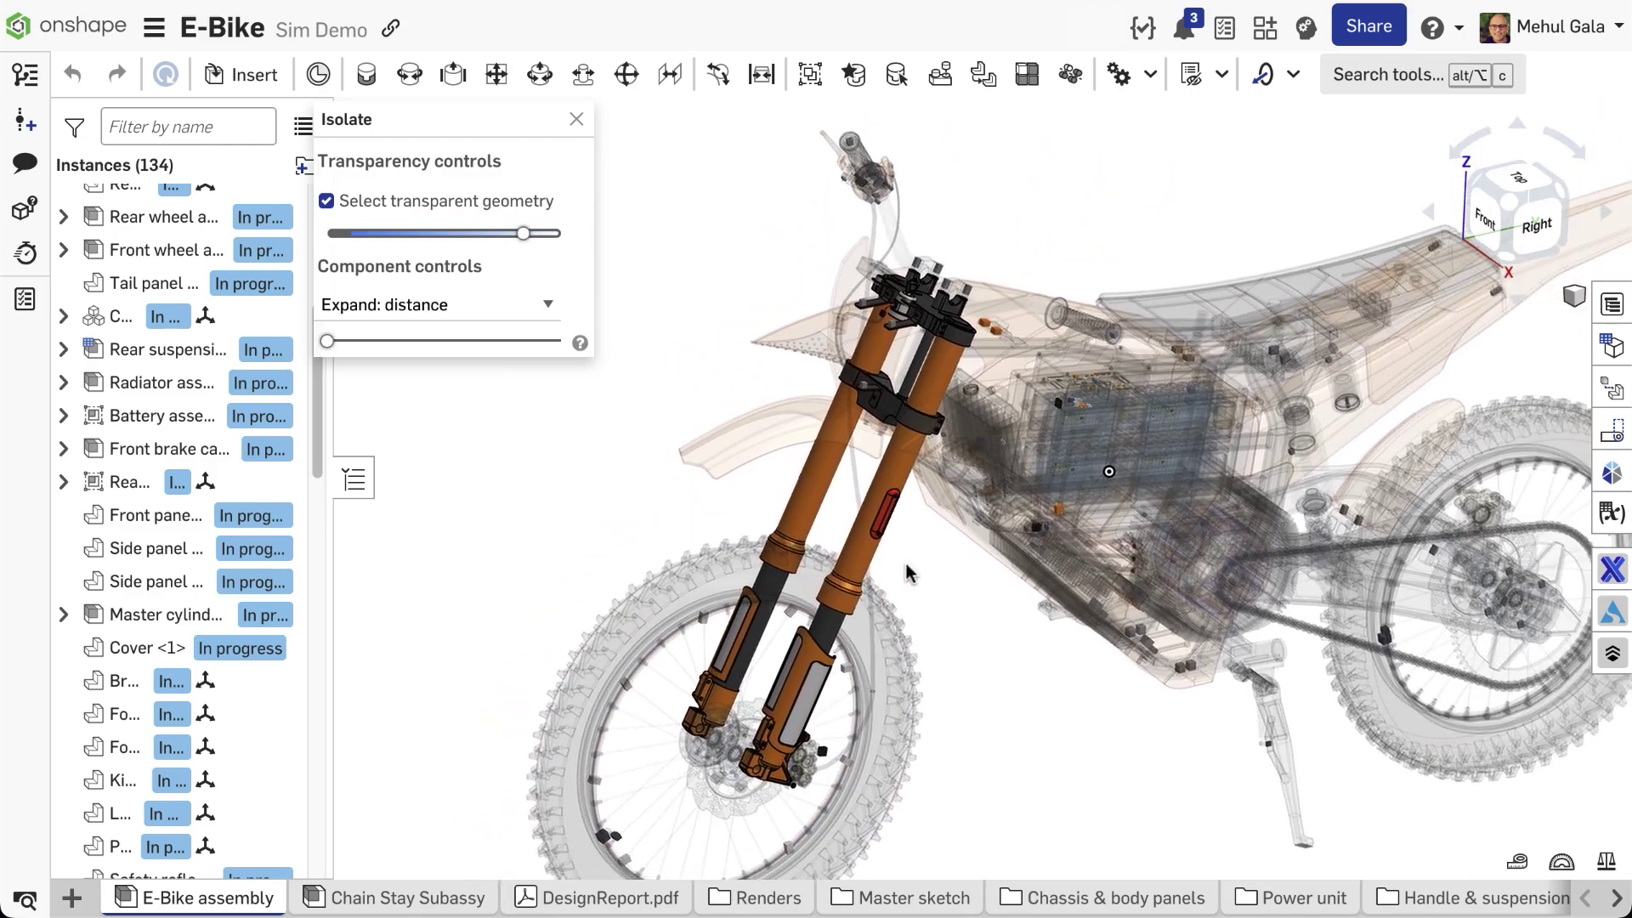
{"action": "right_click_drag", "start_coordinate": [949, 567], "coordinate": [862, 618]}
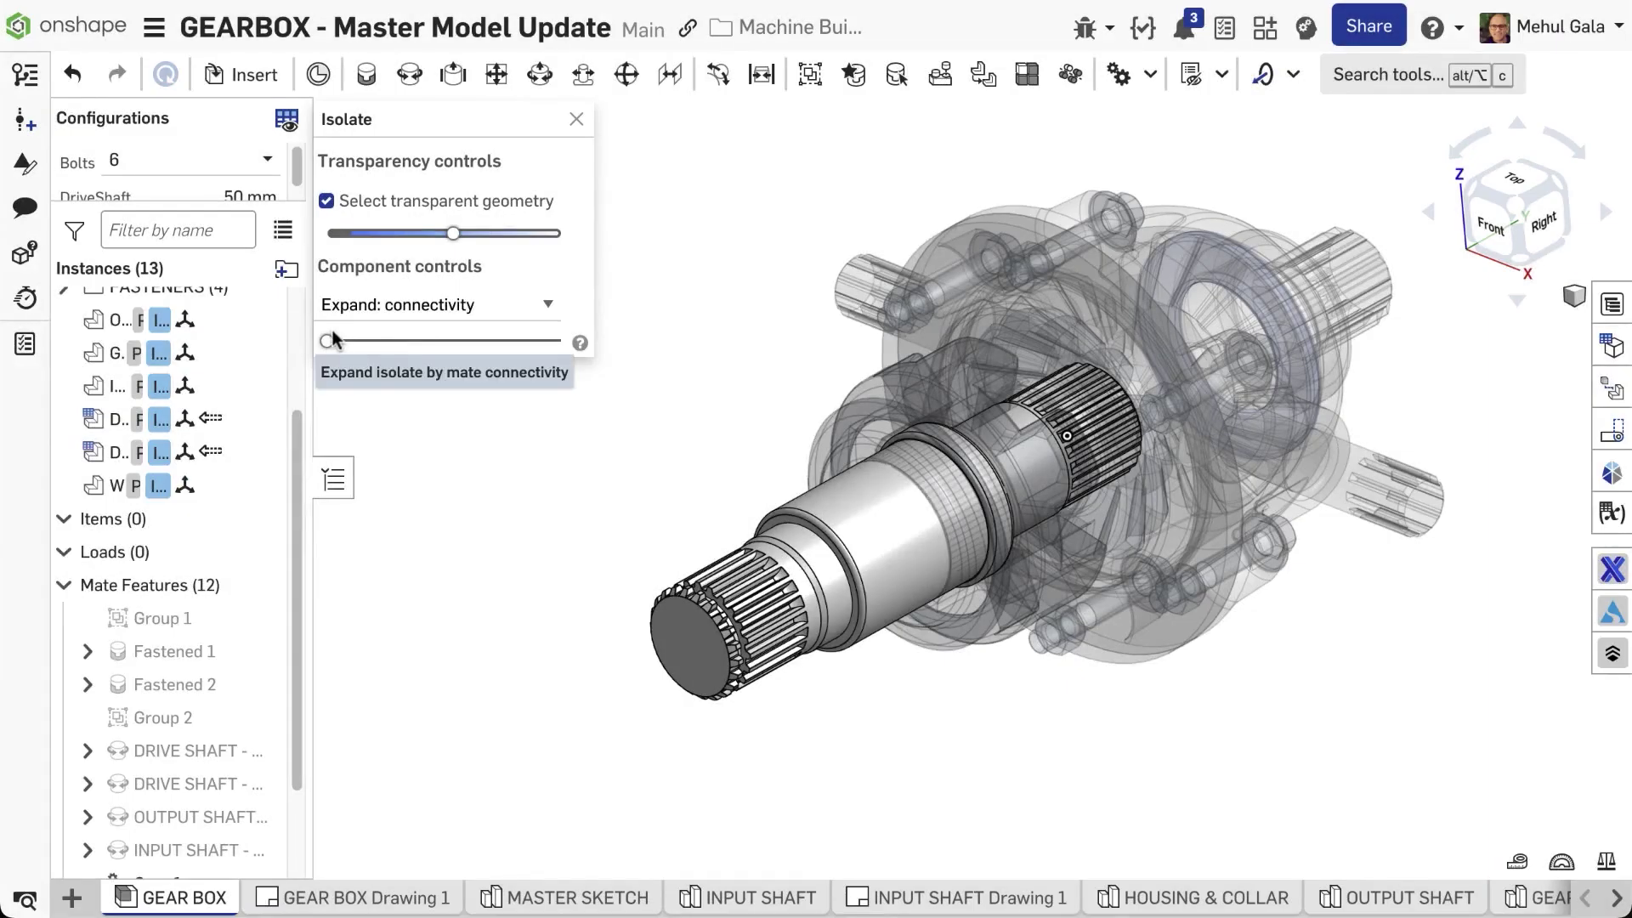
Drag the Expand: connectivity slider to bring more mated hand components out of transparency
{"action": "mouse_move", "coordinate": [327, 344]}
{"action": "left_mouse_down"}
{"action": "mouse_move", "coordinate": [454, 341]}
{"action": "mouse_move", "coordinate": [322, 349]}
{"action": "left_mouse_up"}
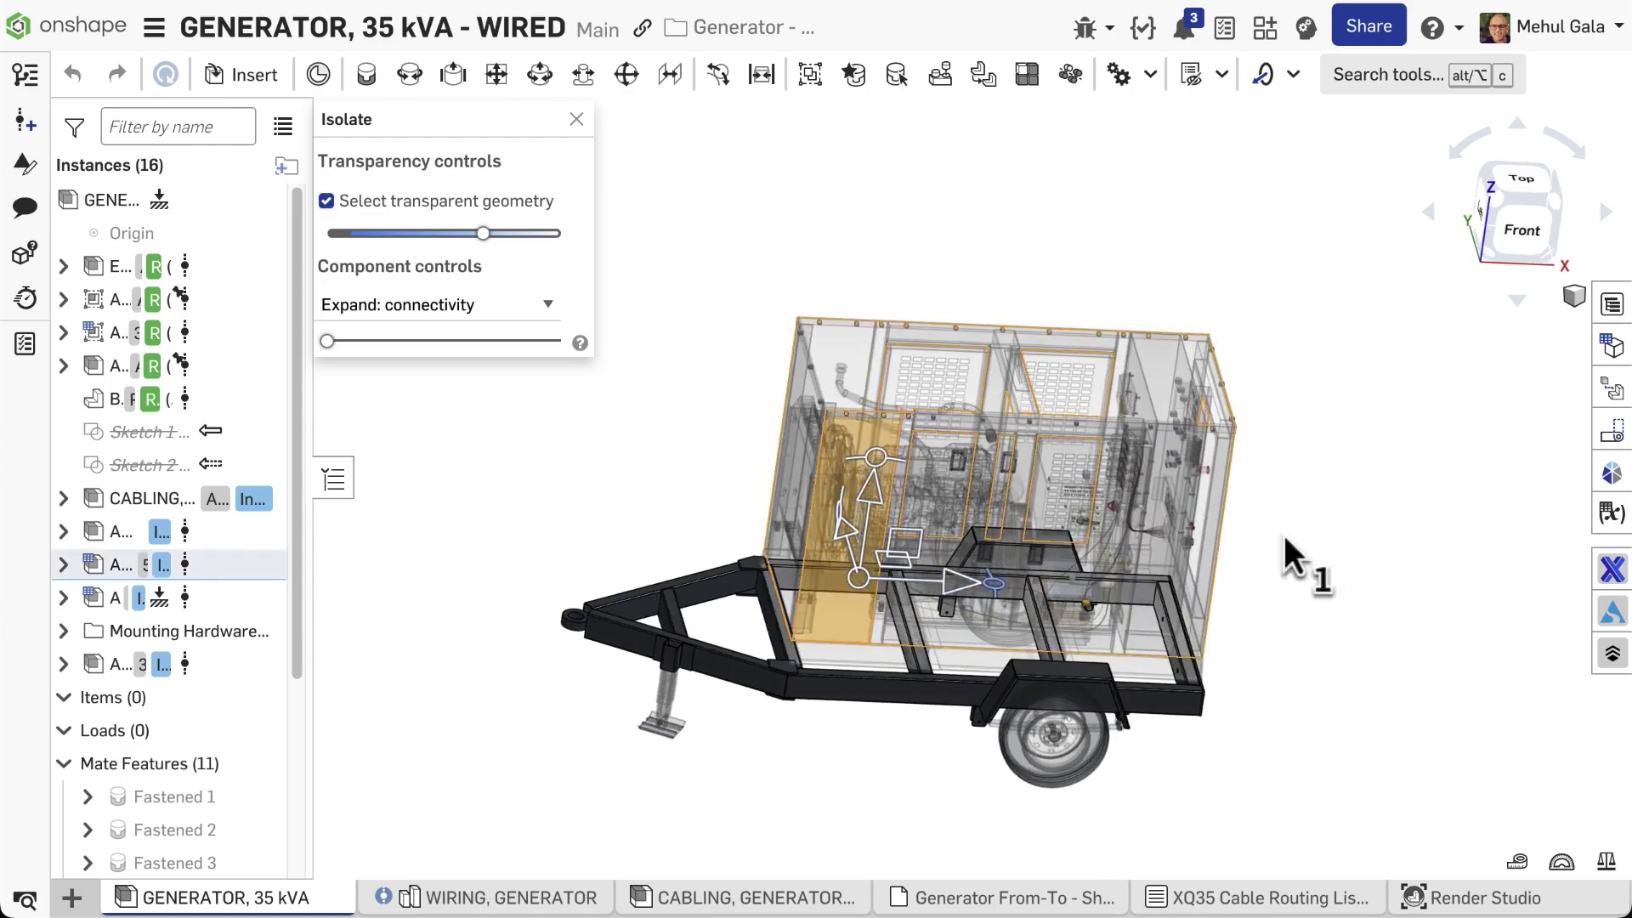
Select generator enclosure faces through the transparency and view the 41.400 in measurement details
{"action": "right_click_drag", "start_coordinate": [1282, 532], "coordinate": [1158, 466]}
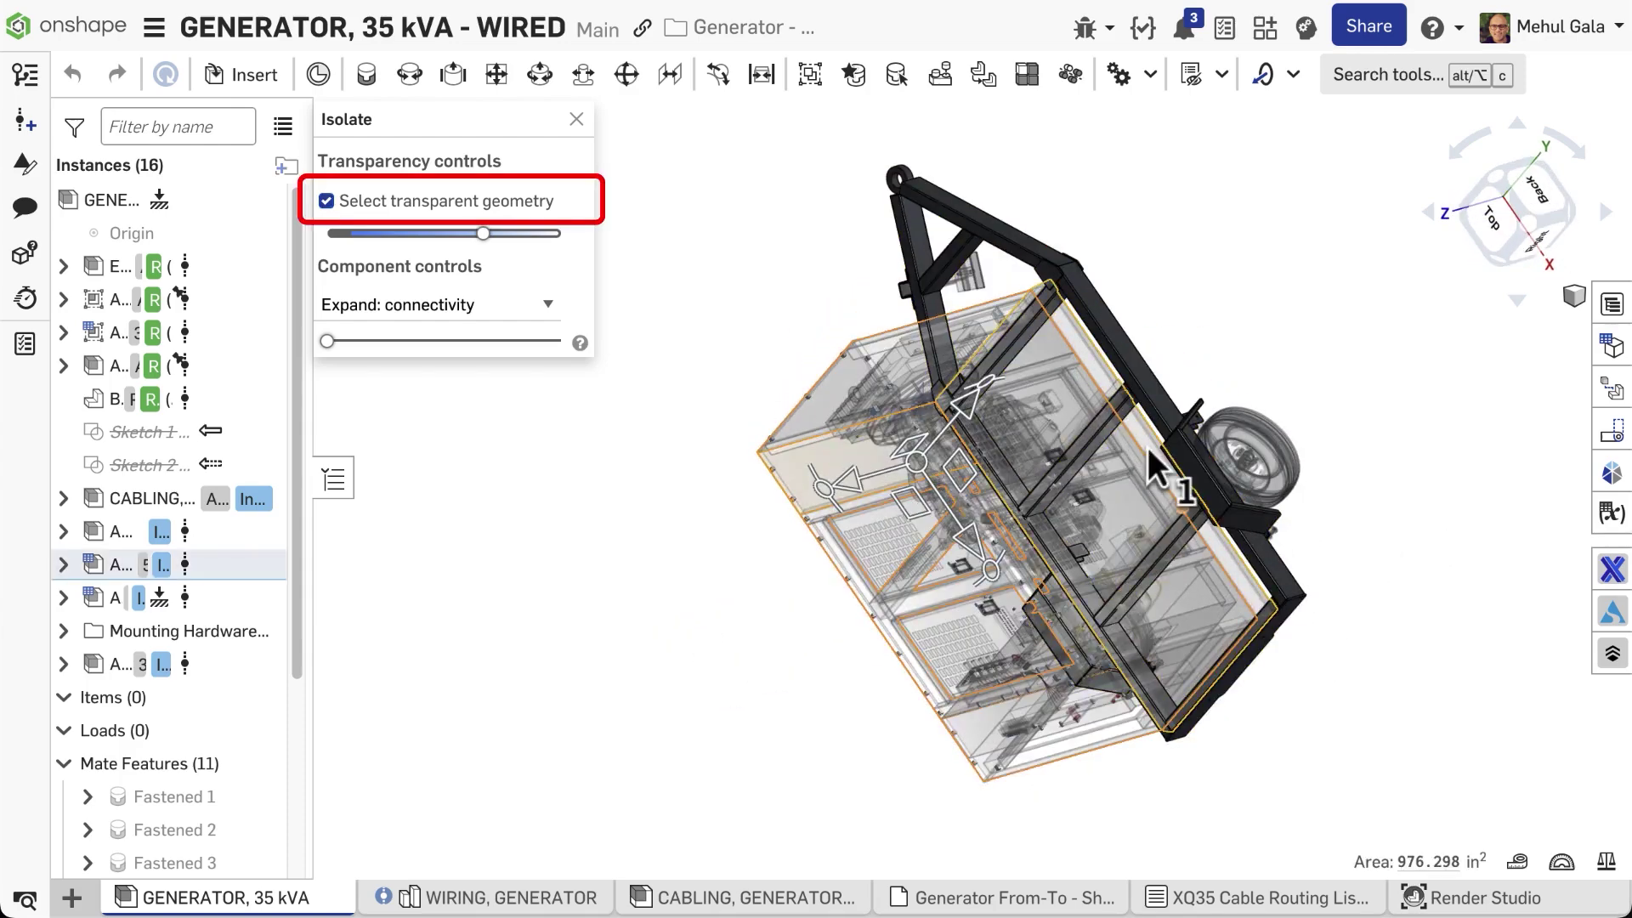
{"action": "left_click", "coordinate": [1023, 349]}
{"action": "left_click", "coordinate": [1518, 862]}
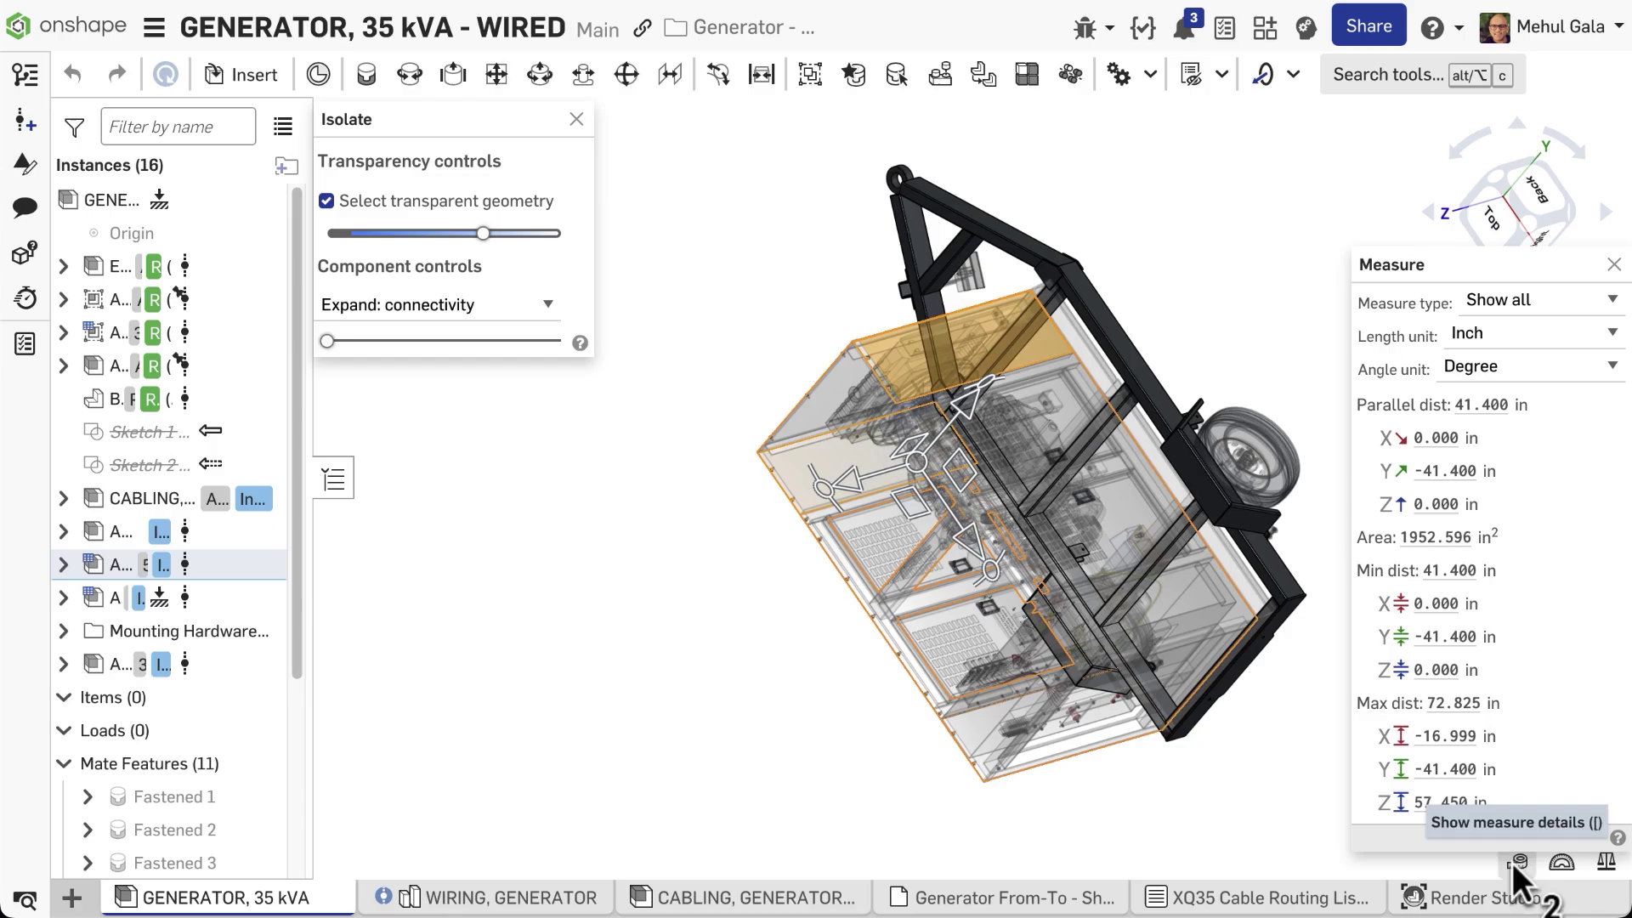
{"action": "right_click_drag", "start_coordinate": [920, 770], "coordinate": [816, 682]}
{"action": "left_click", "coordinate": [389, 632]}
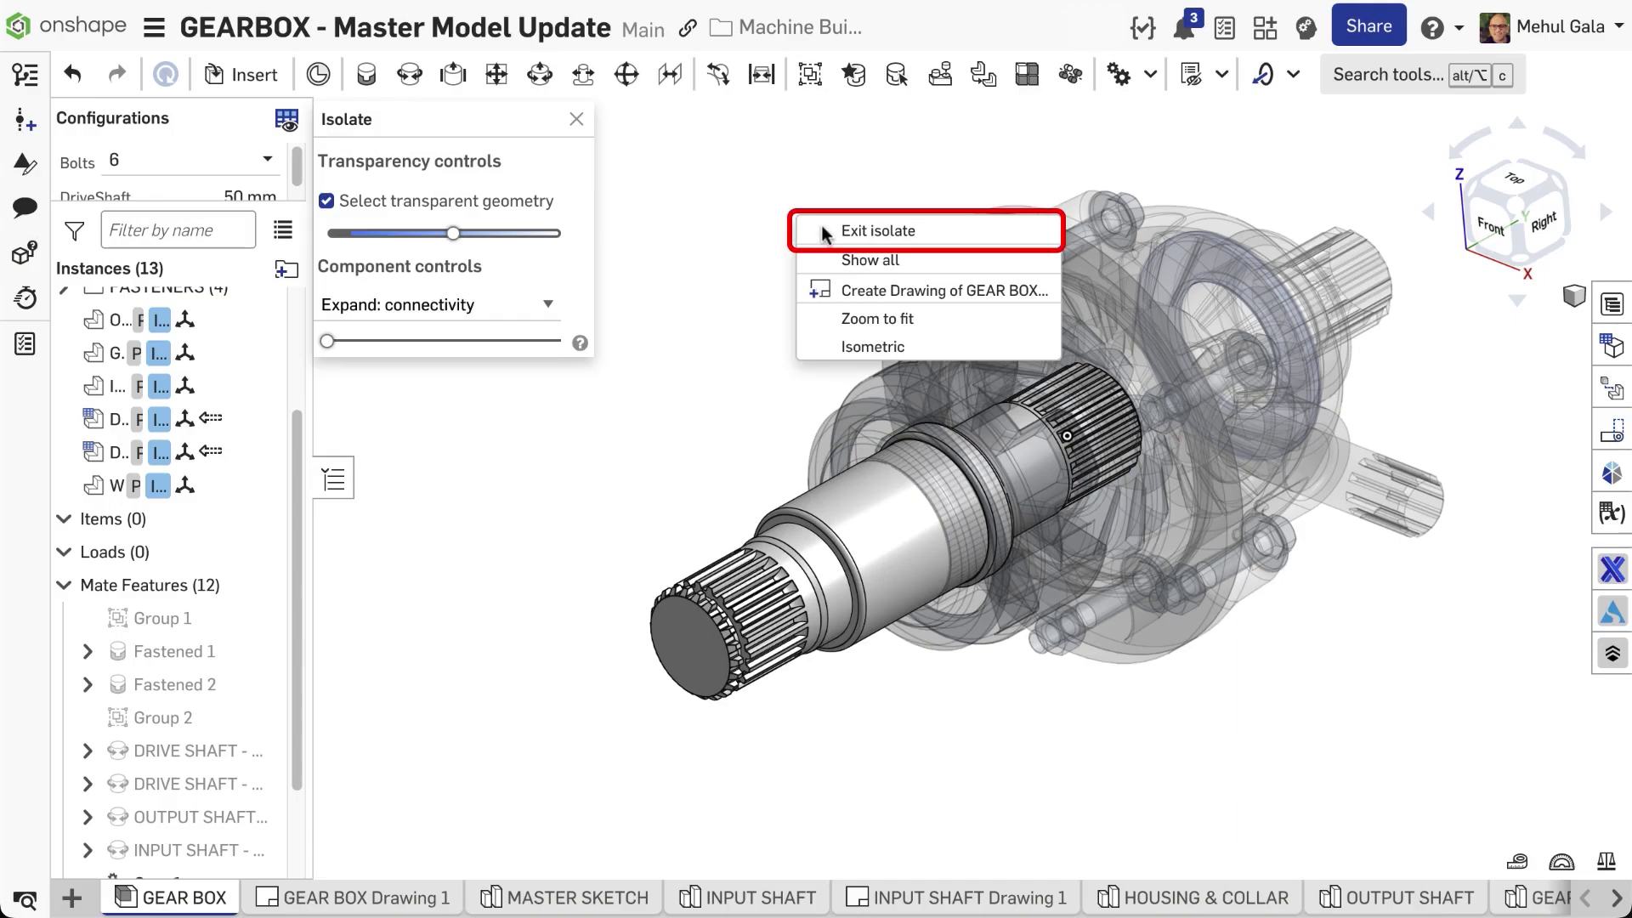
Exit isolation on both the gearbox and the E-Bike so they show fully solid
{"action": "left_click", "coordinate": [857, 234]}
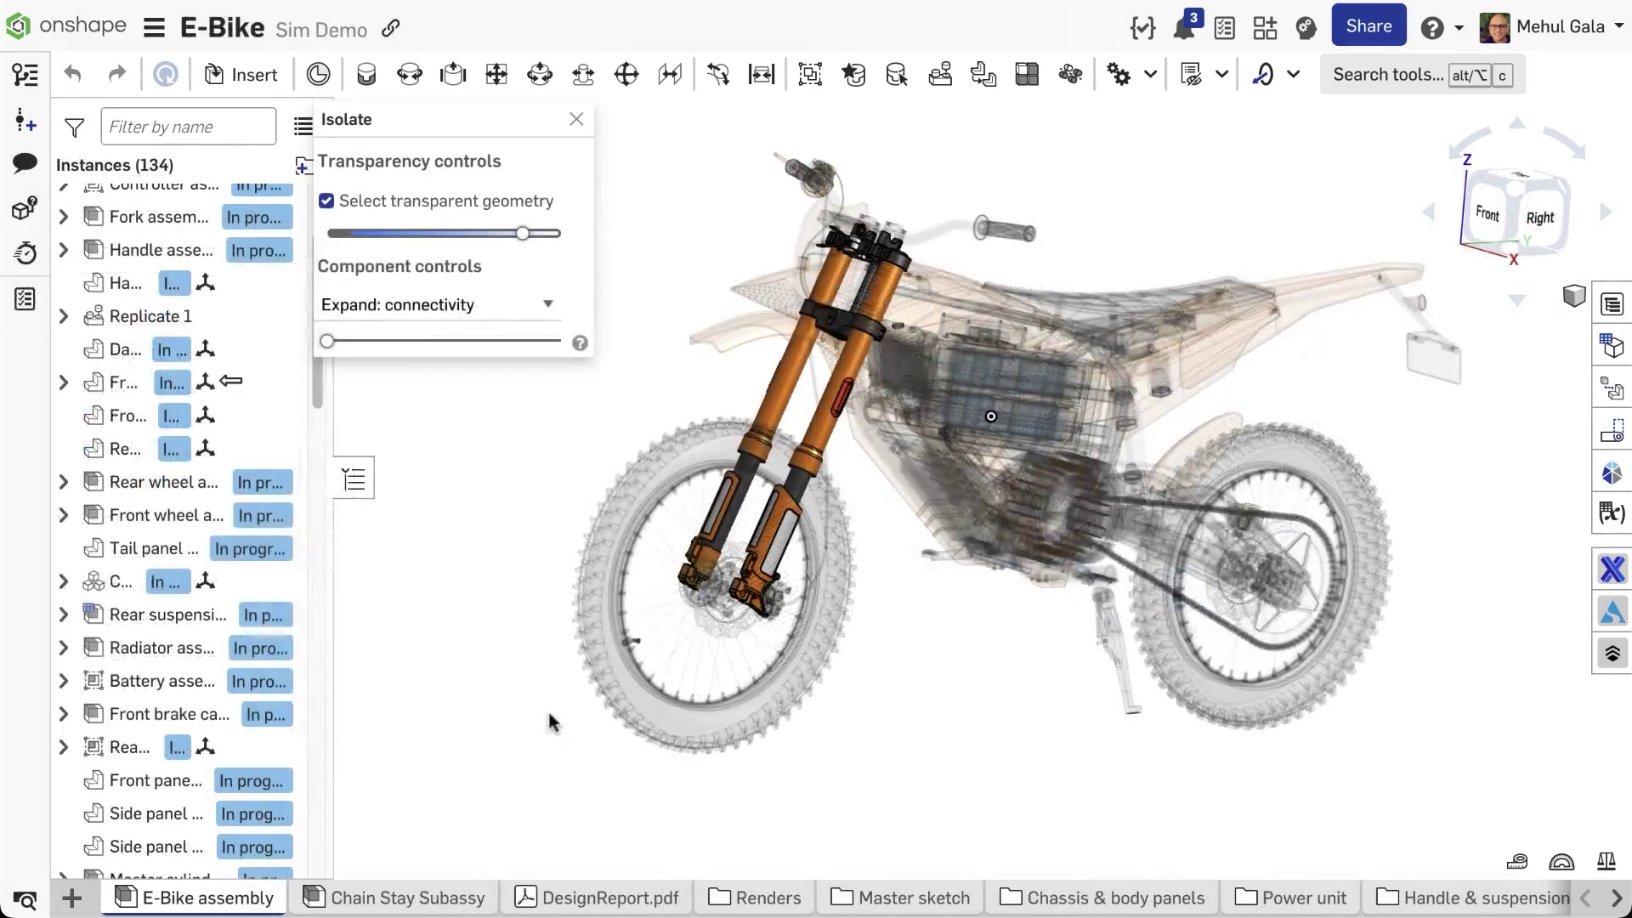
{"action": "key", "text": "Escape"}
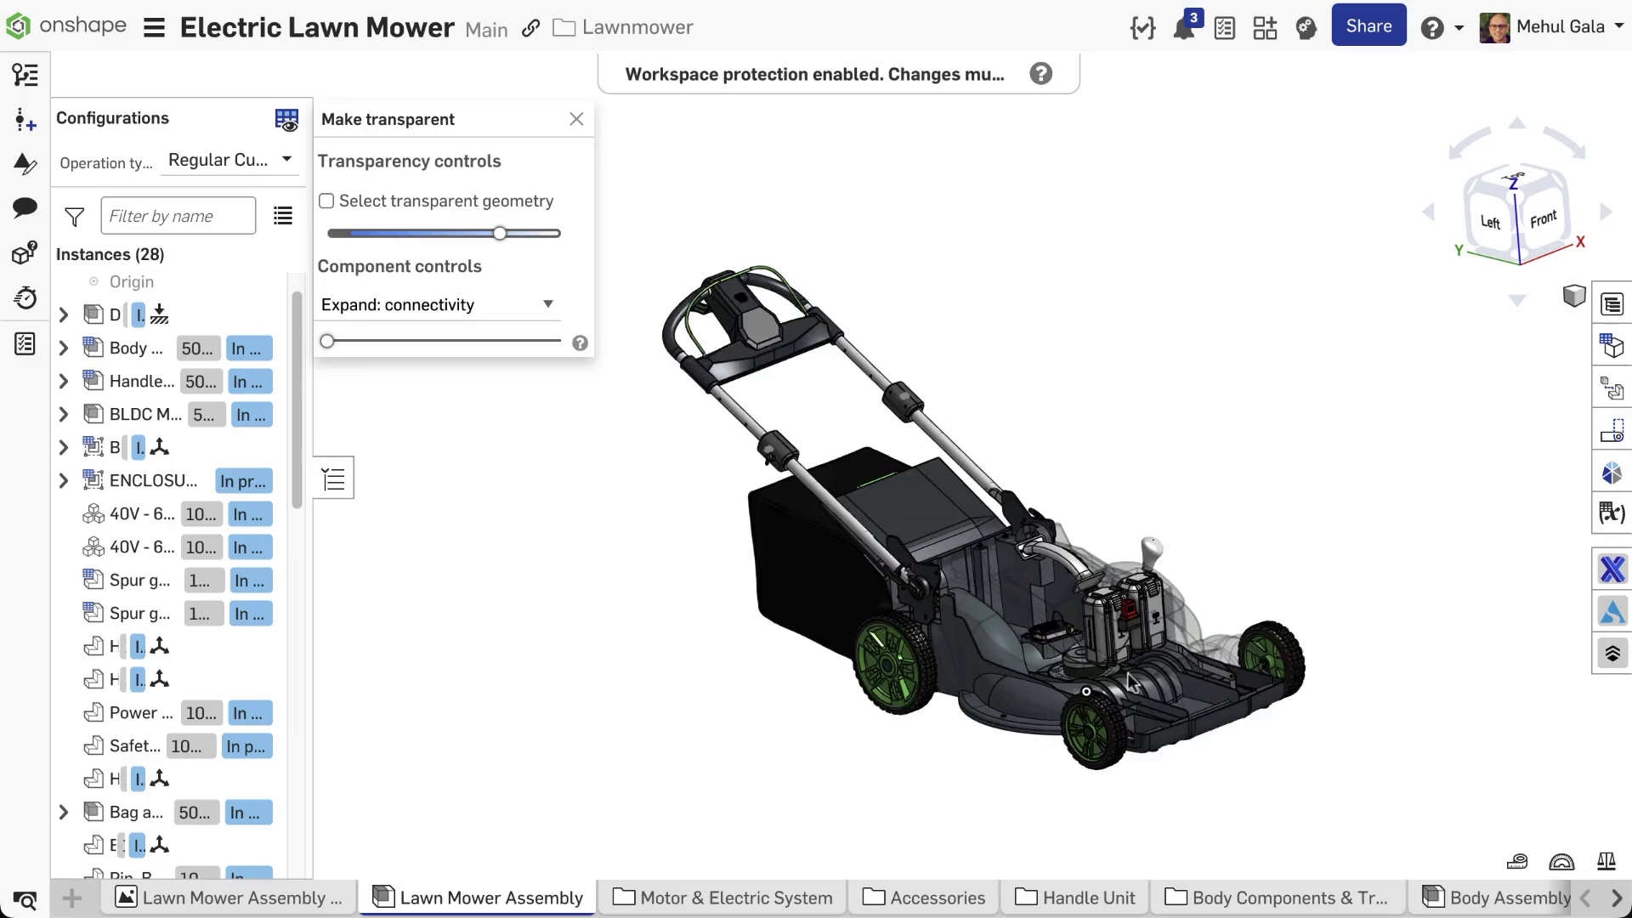
Make the generator's top panel transparent and tilt toward a top-down view of its interior
{"action": "scroll", "coordinate": [1130, 679], "scroll_direction": "up", "scroll_amount": 5}
{"action": "right_click_drag", "start_coordinate": [1130, 680], "coordinate": [994, 670]}
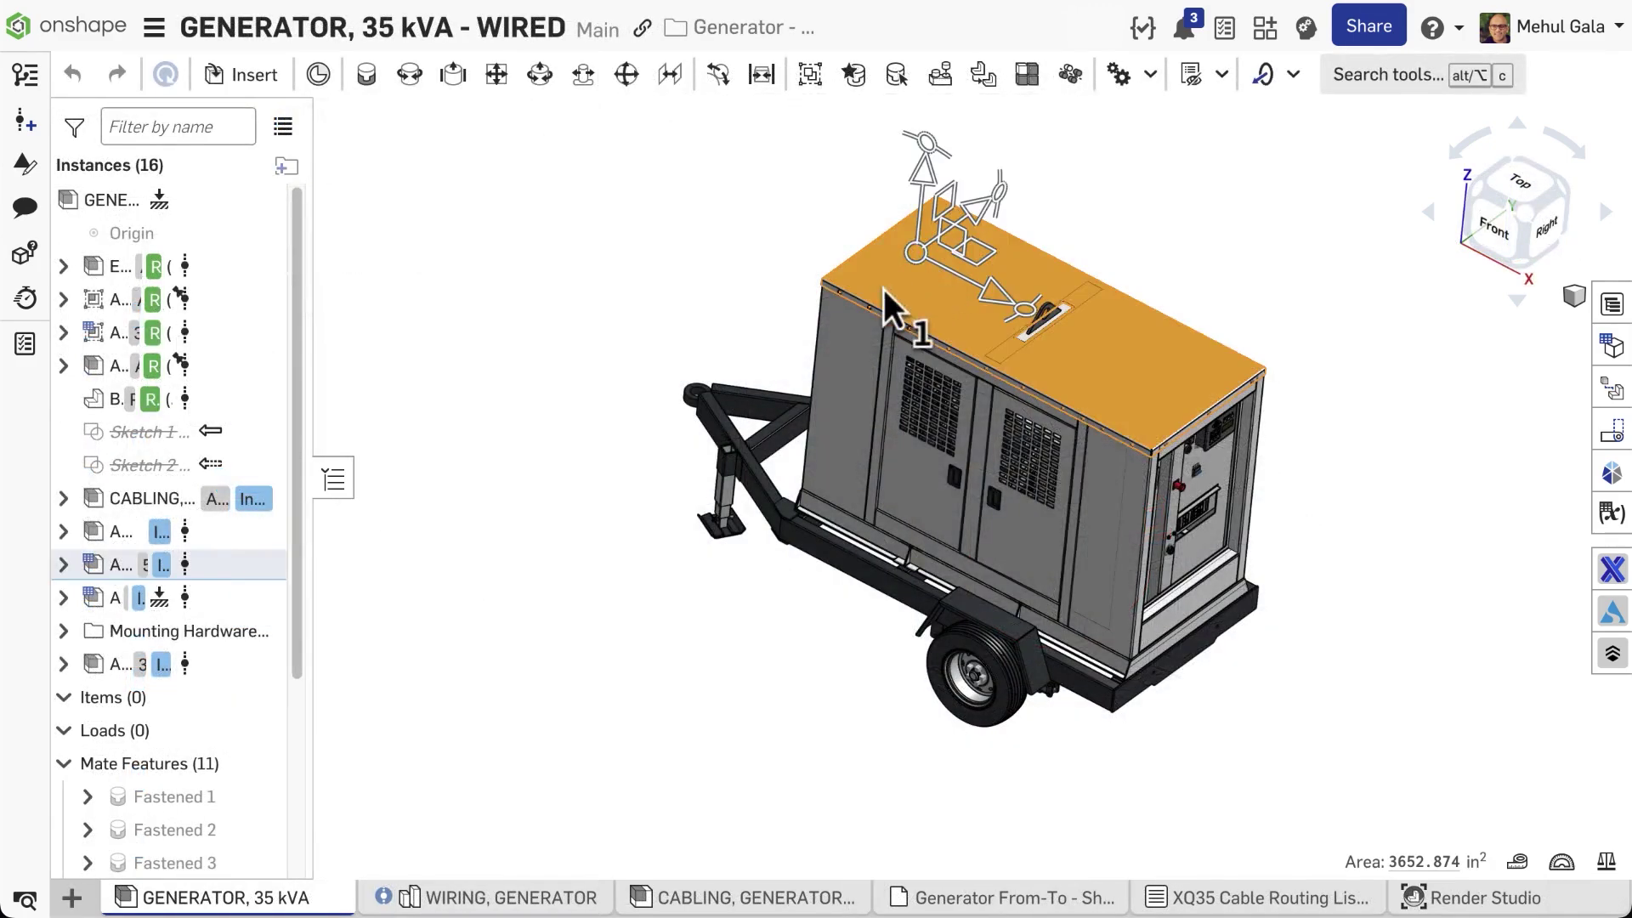
{"action": "right_click", "coordinate": [883, 289]}
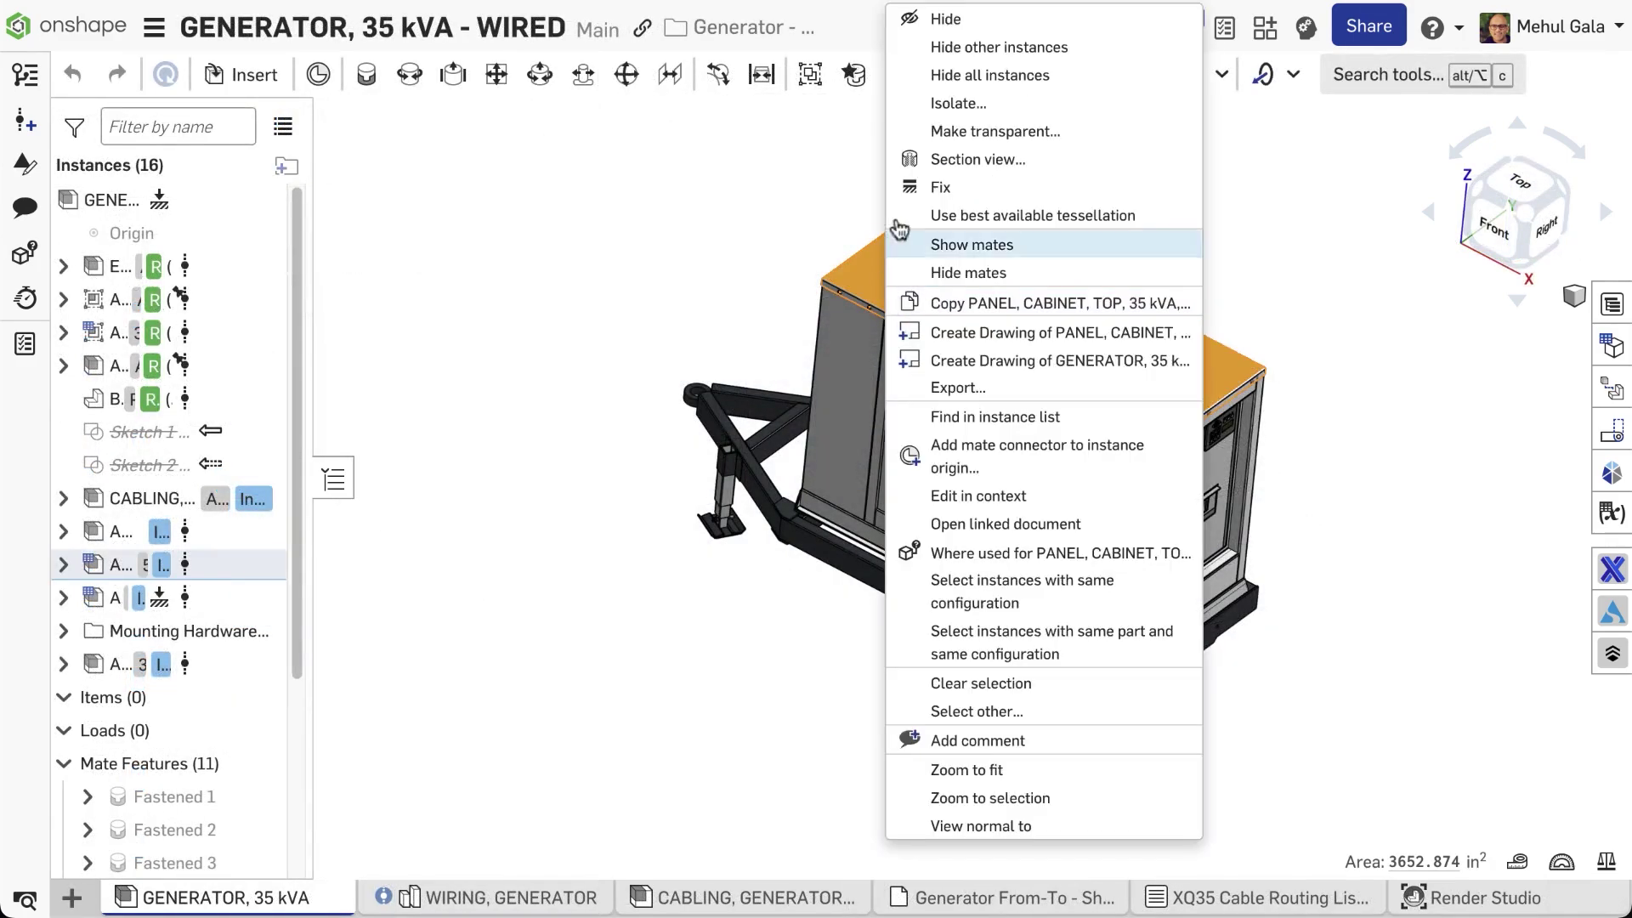
{"action": "left_click", "coordinate": [979, 132]}
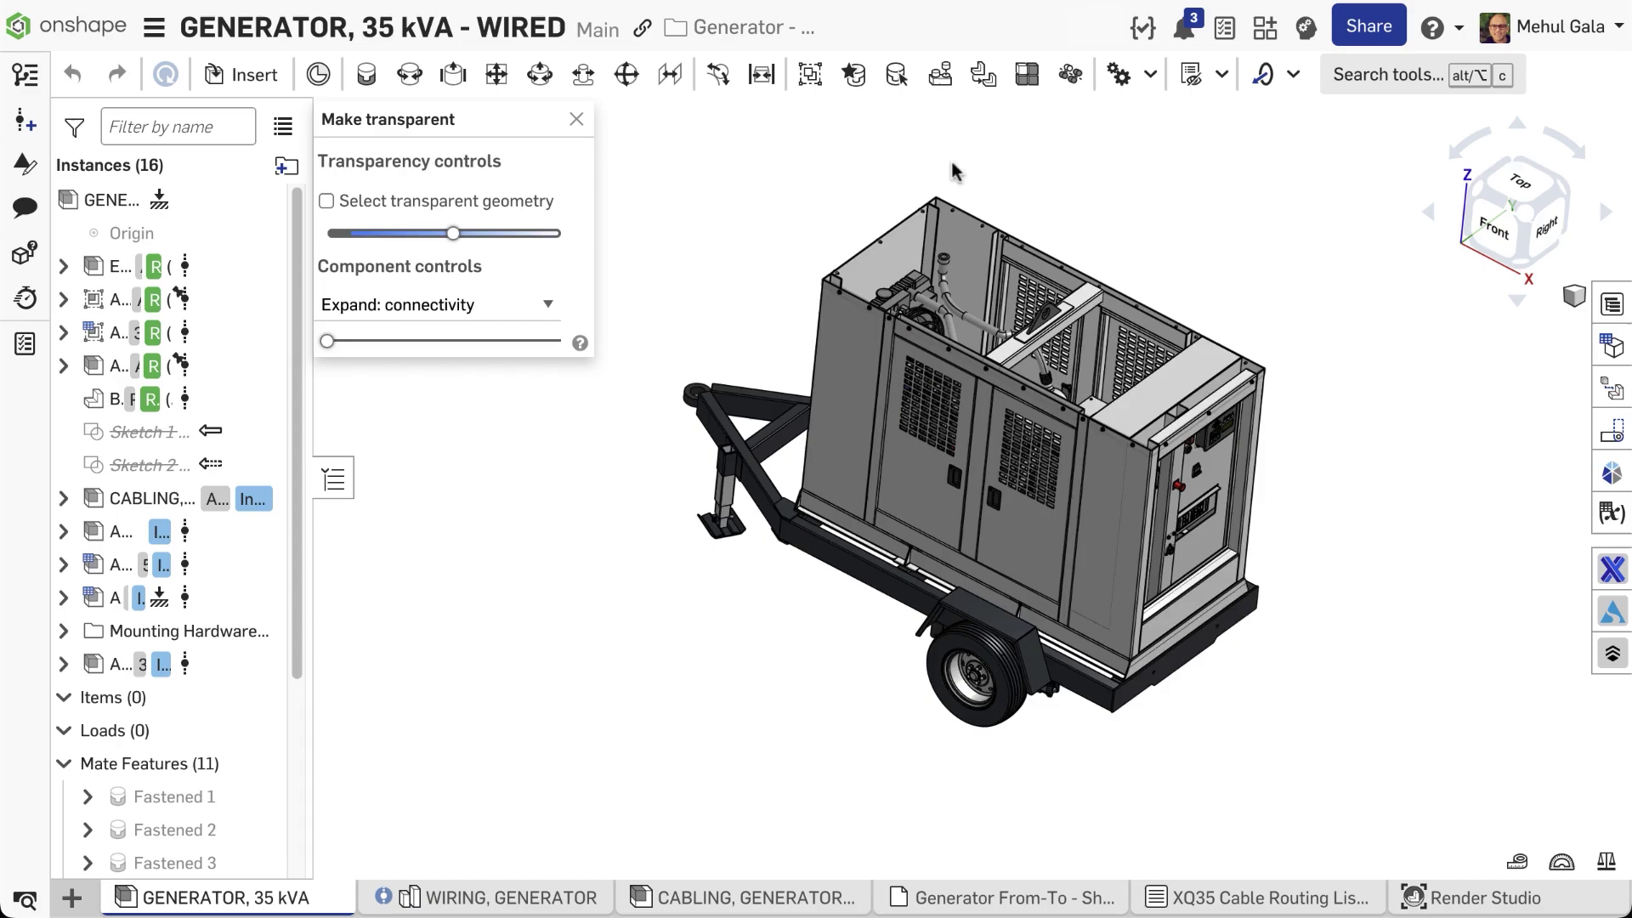
{"action": "right_click_drag", "start_coordinate": [952, 170], "coordinate": [974, 199]}
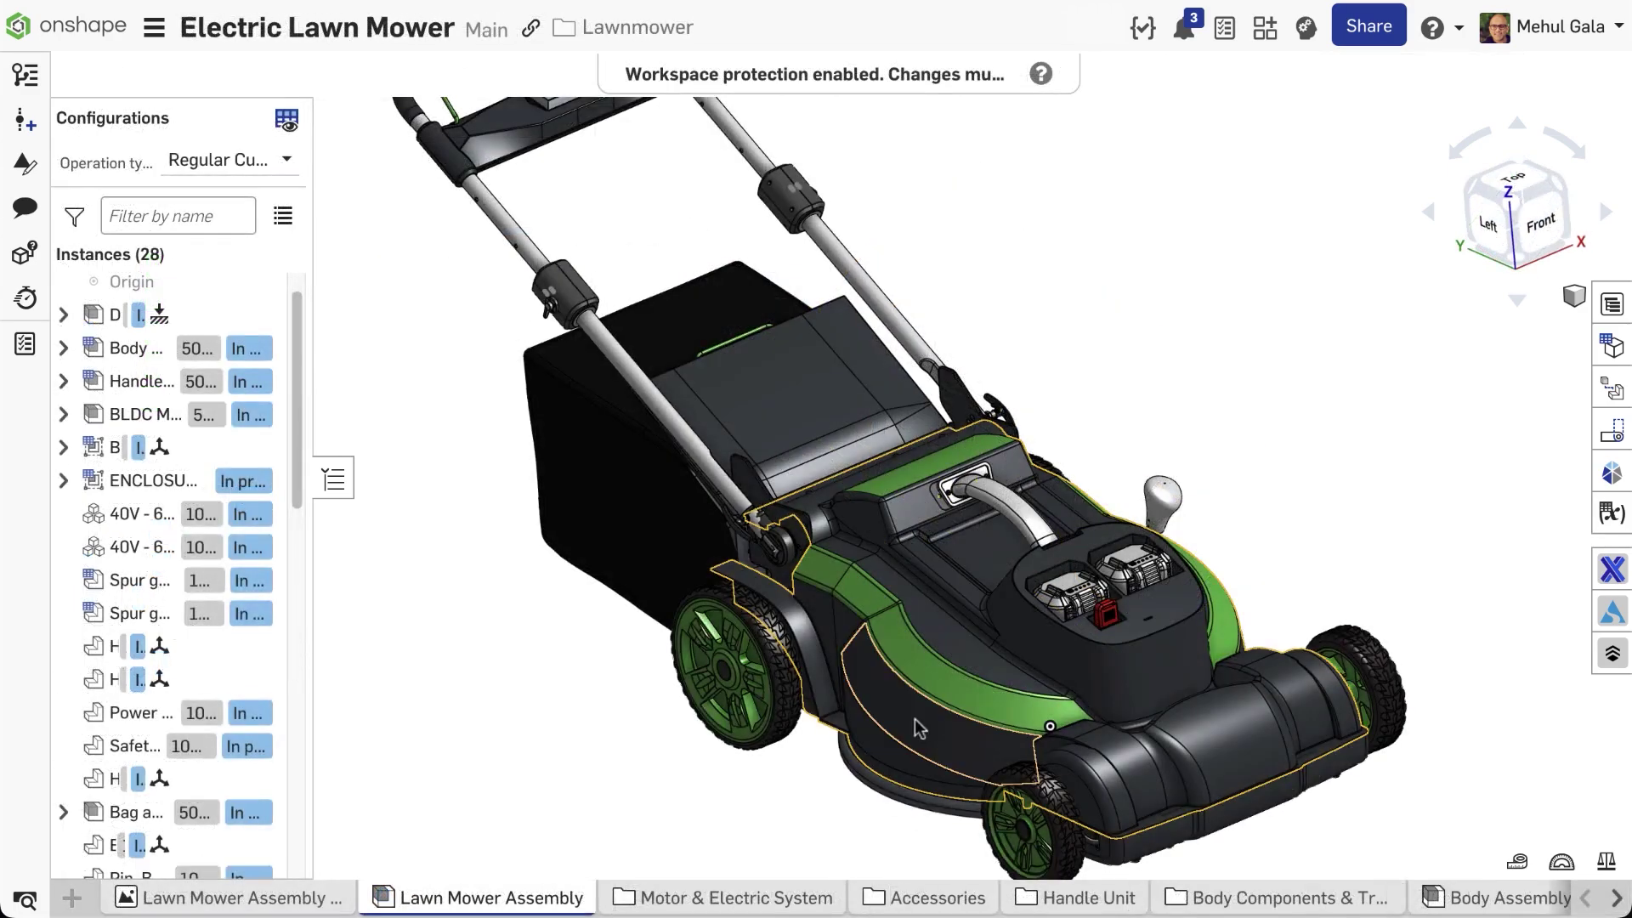
Make the lawn mower's body shell transparent with Shift+T to reveal the batteries
{"action": "left_click", "coordinate": [914, 722]}
{"action": "key", "text": "shift+t"}
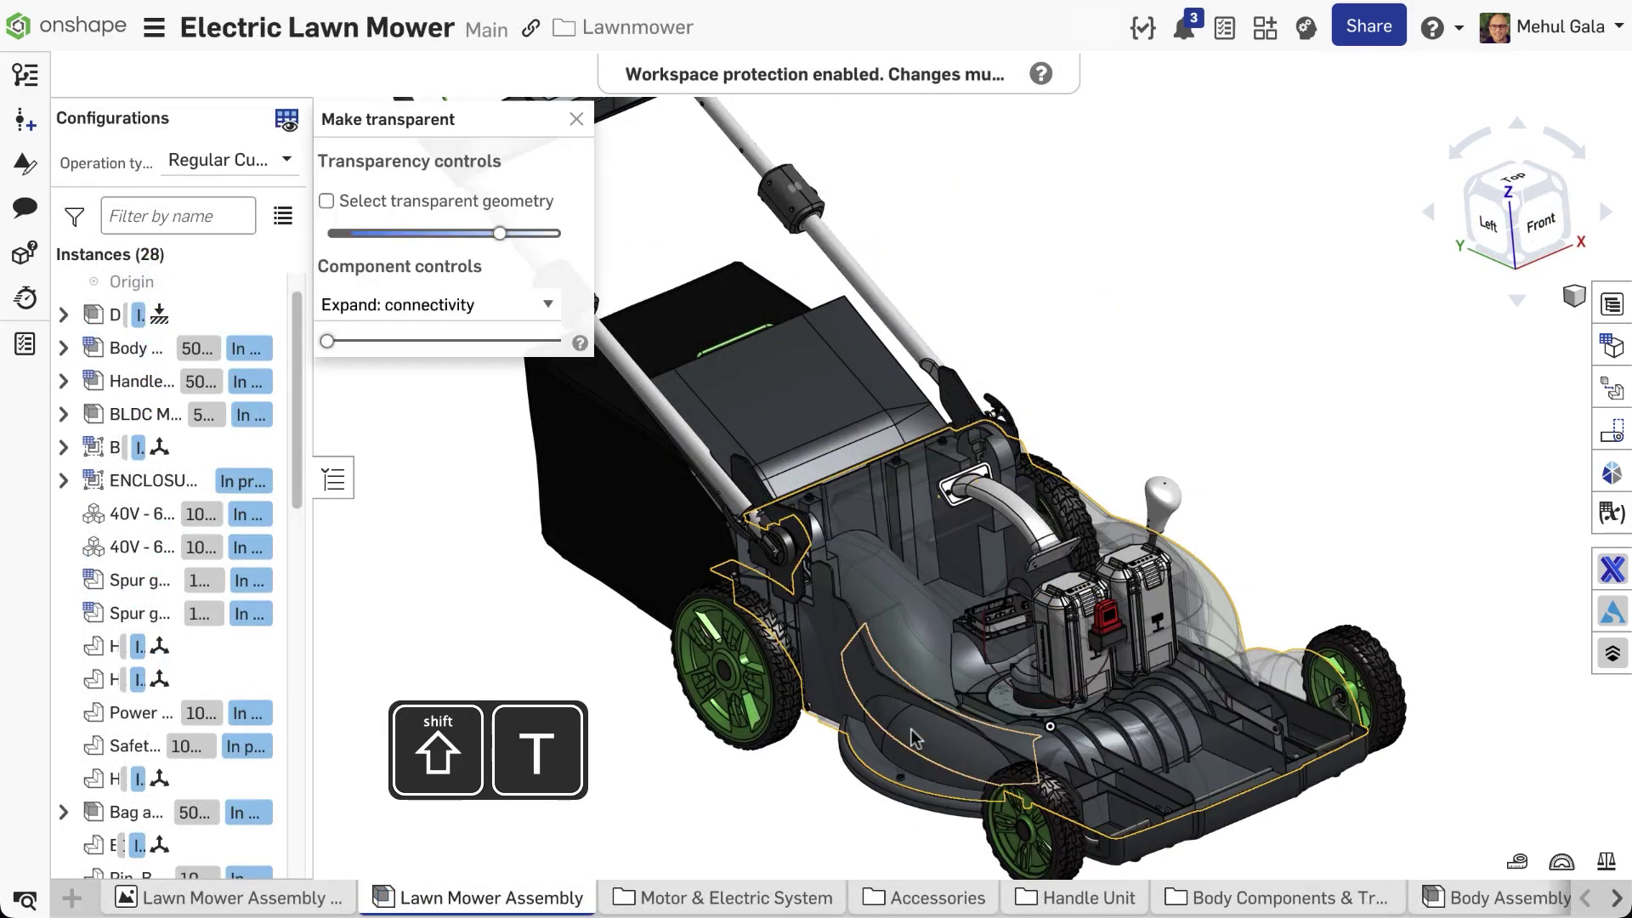
{"action": "scroll", "coordinate": [1152, 873], "scroll_direction": "up", "scroll_amount": 2}
Lower the generator's transparency and raise connectivity expansion so connected components turn opaque
{"action": "scroll", "coordinate": [1152, 873], "scroll_direction": "up", "scroll_amount": 1}
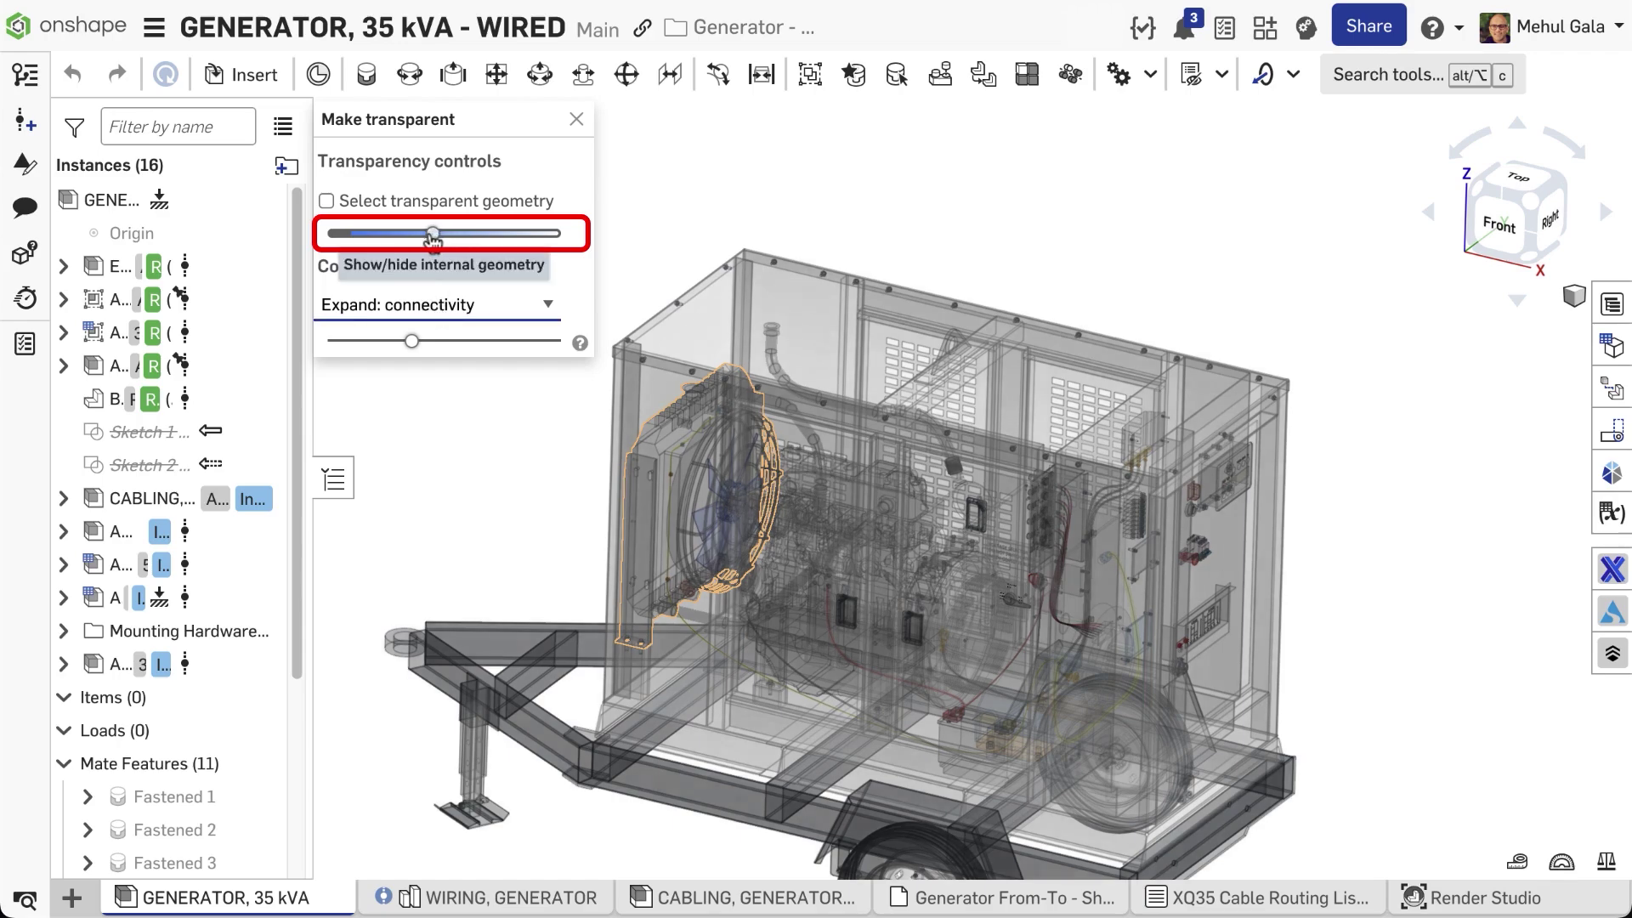
{"action": "left_click_drag", "start_coordinate": [433, 238], "coordinate": [501, 242]}
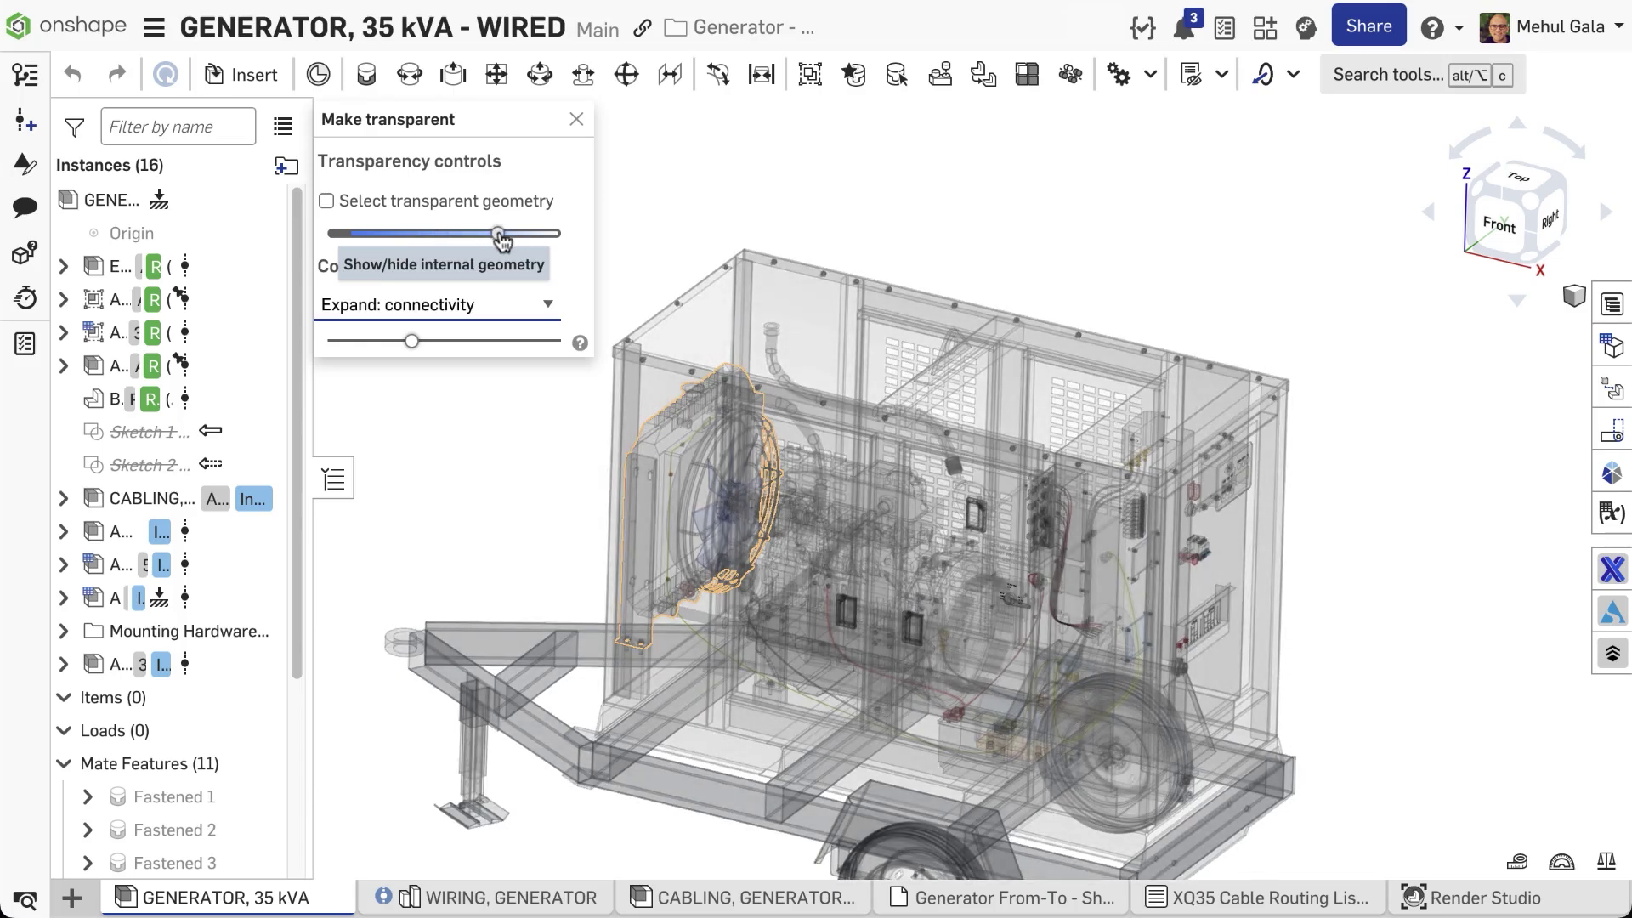
{"action": "left_click", "coordinate": [498, 301]}
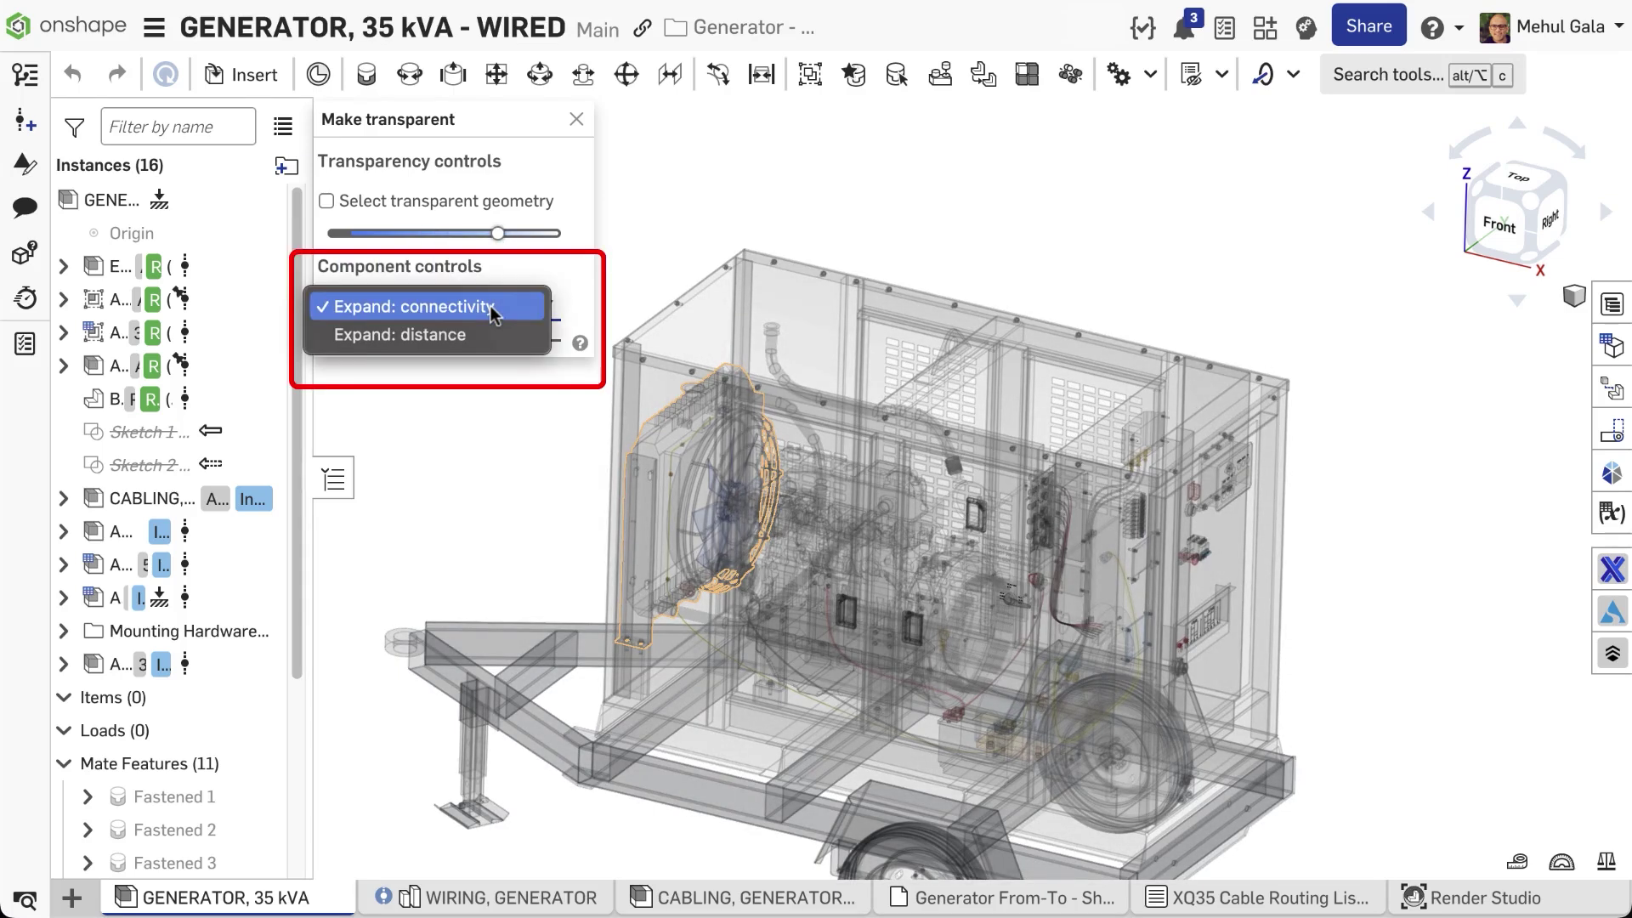
{"action": "left_click", "coordinate": [490, 304]}
{"action": "left_click_drag", "start_coordinate": [395, 343], "coordinate": [457, 341]}
Switch the transparency expansion mode from connectivity to Expand: distance
{"action": "left_click", "coordinate": [460, 312]}
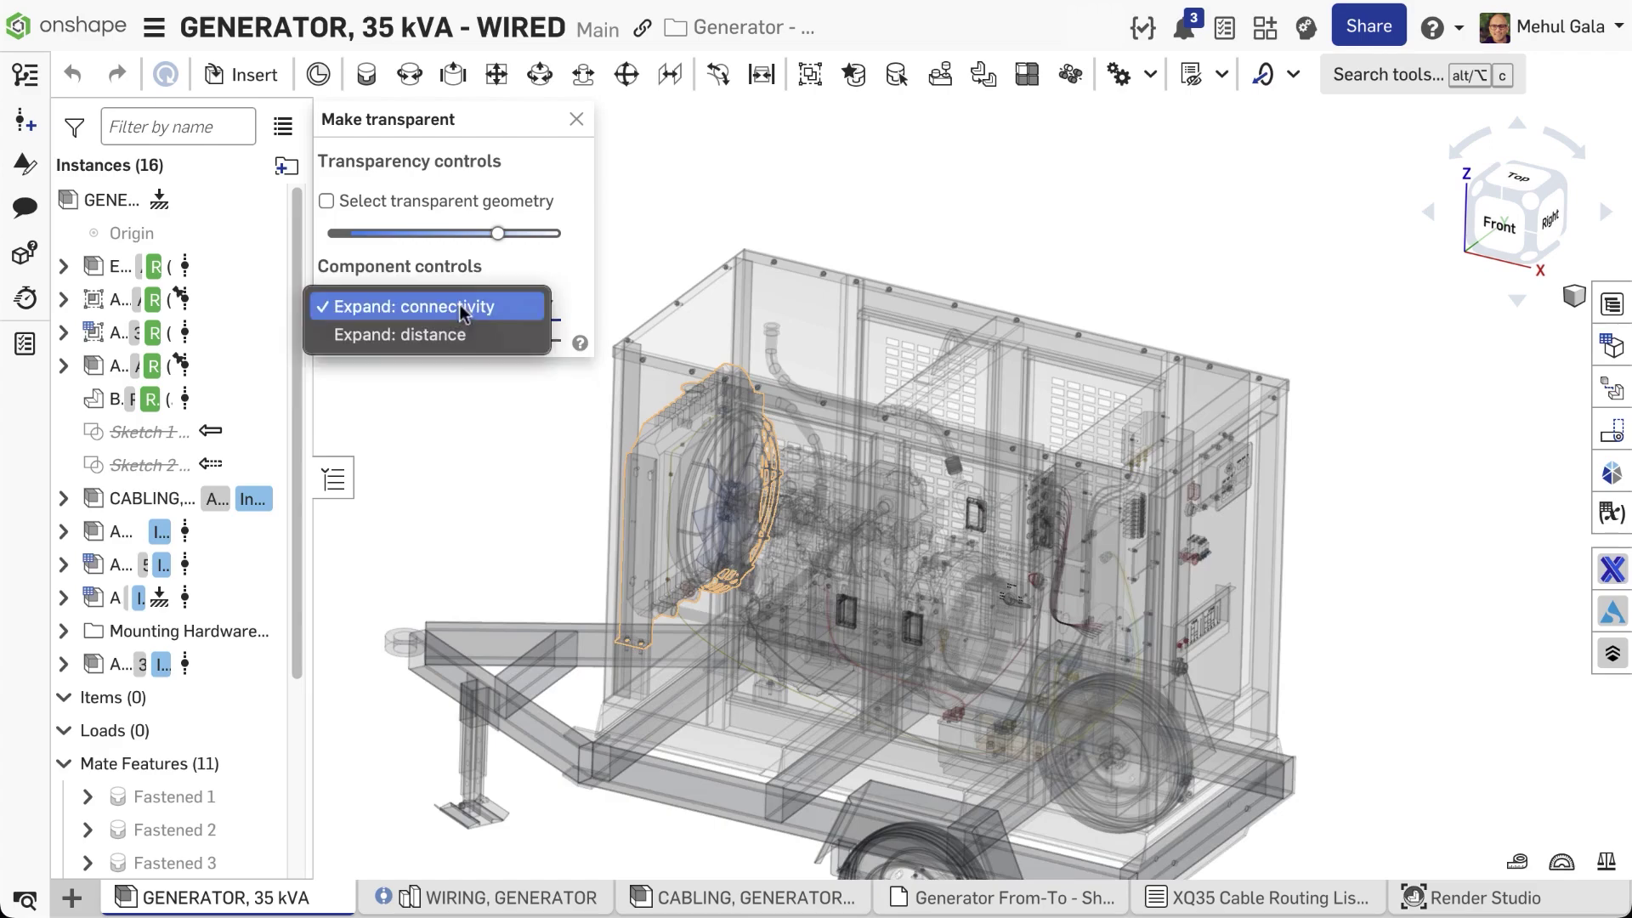
{"action": "left_click", "coordinate": [457, 331]}
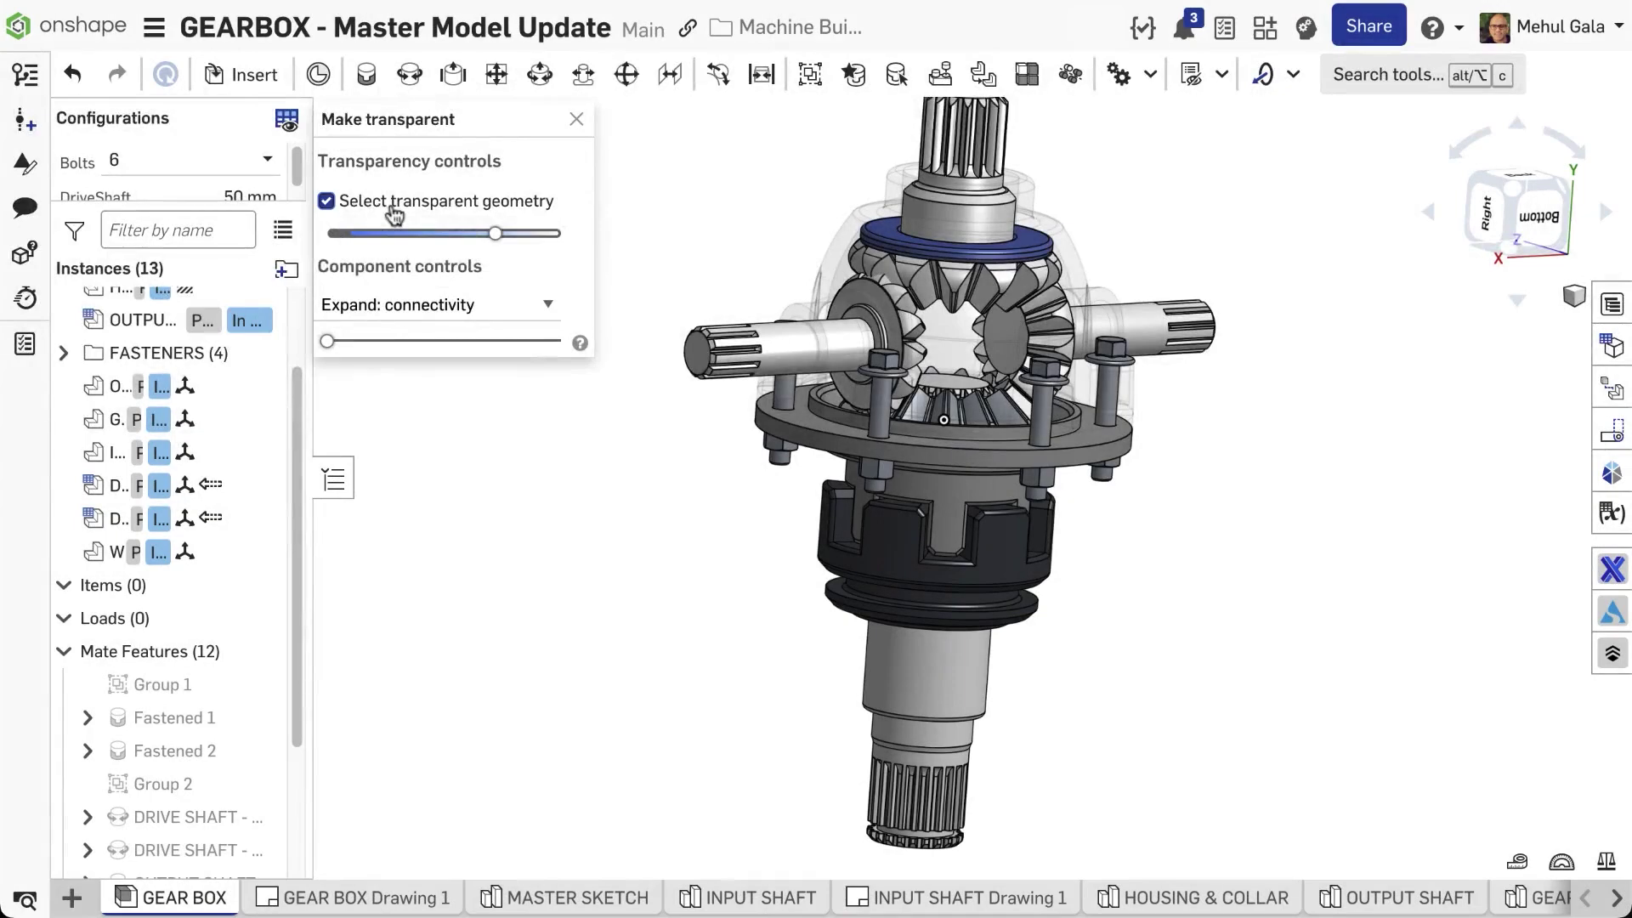
Measure between the see-through housing and the output shaft: 61.500 mm center distance
{"action": "left_click", "coordinate": [905, 274]}
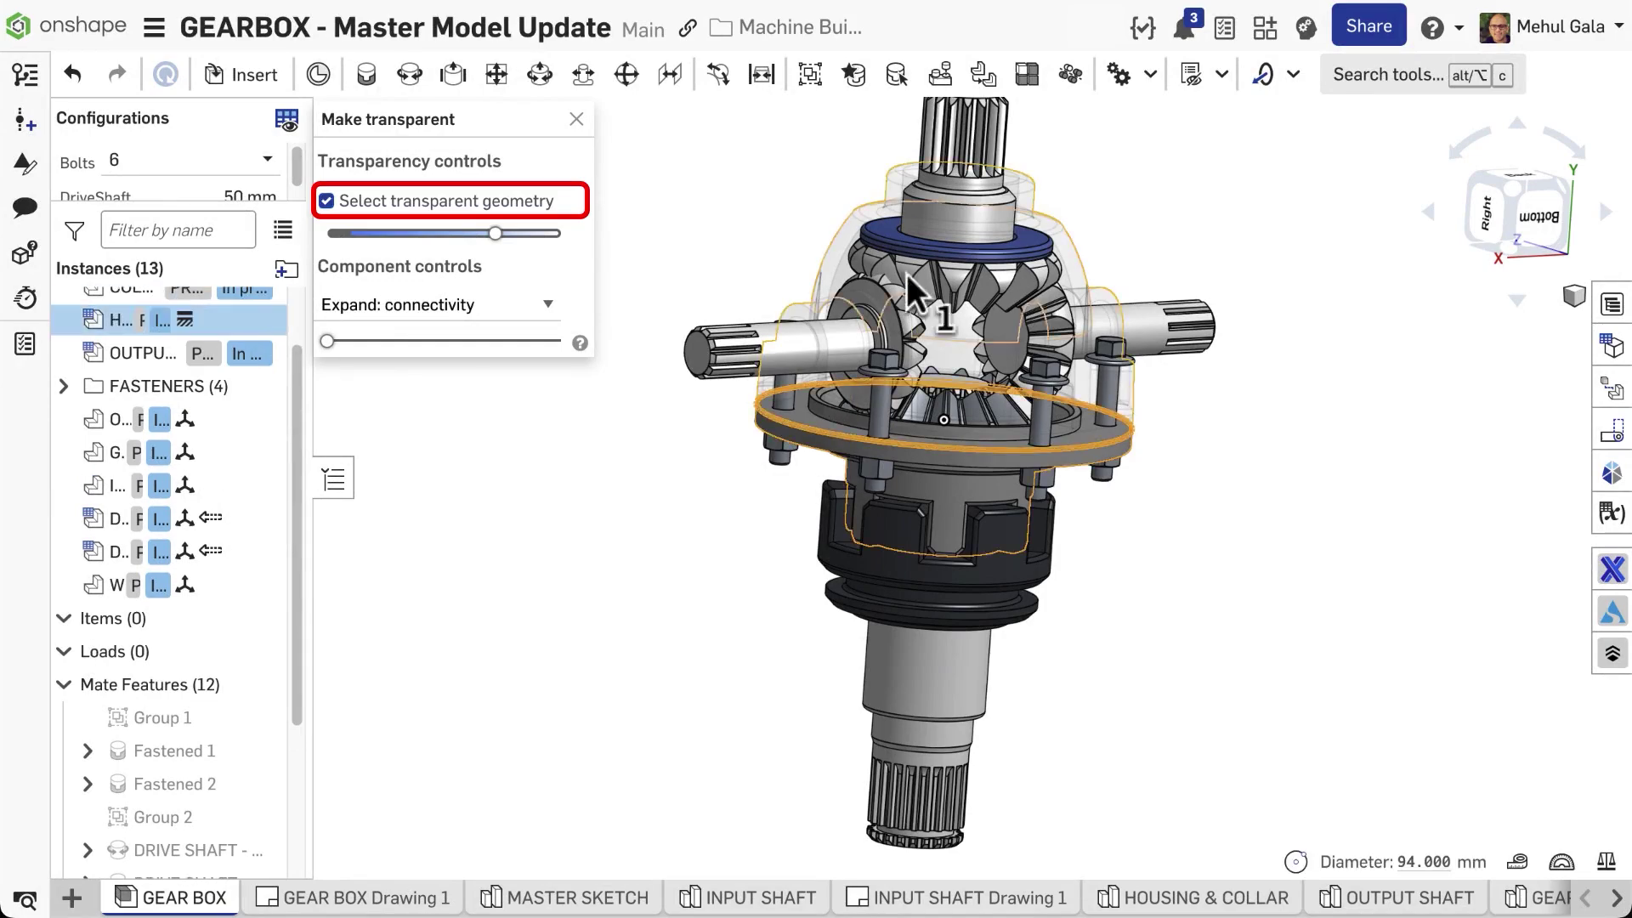
{"action": "left_click", "coordinate": [908, 164]}
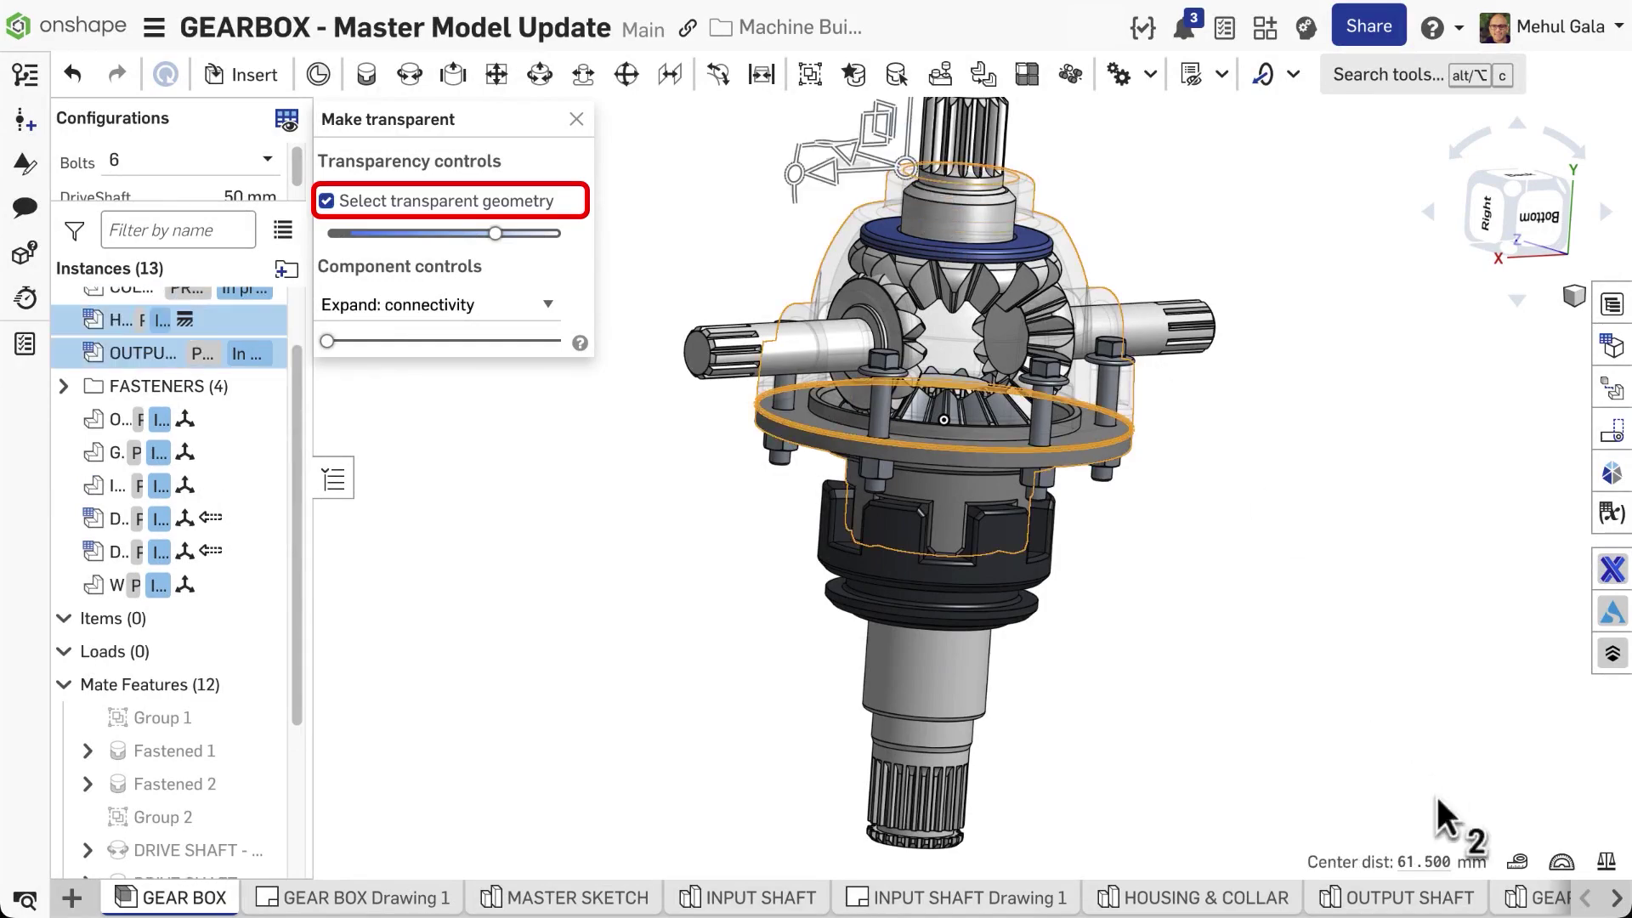
{"action": "left_click", "coordinate": [1562, 858]}
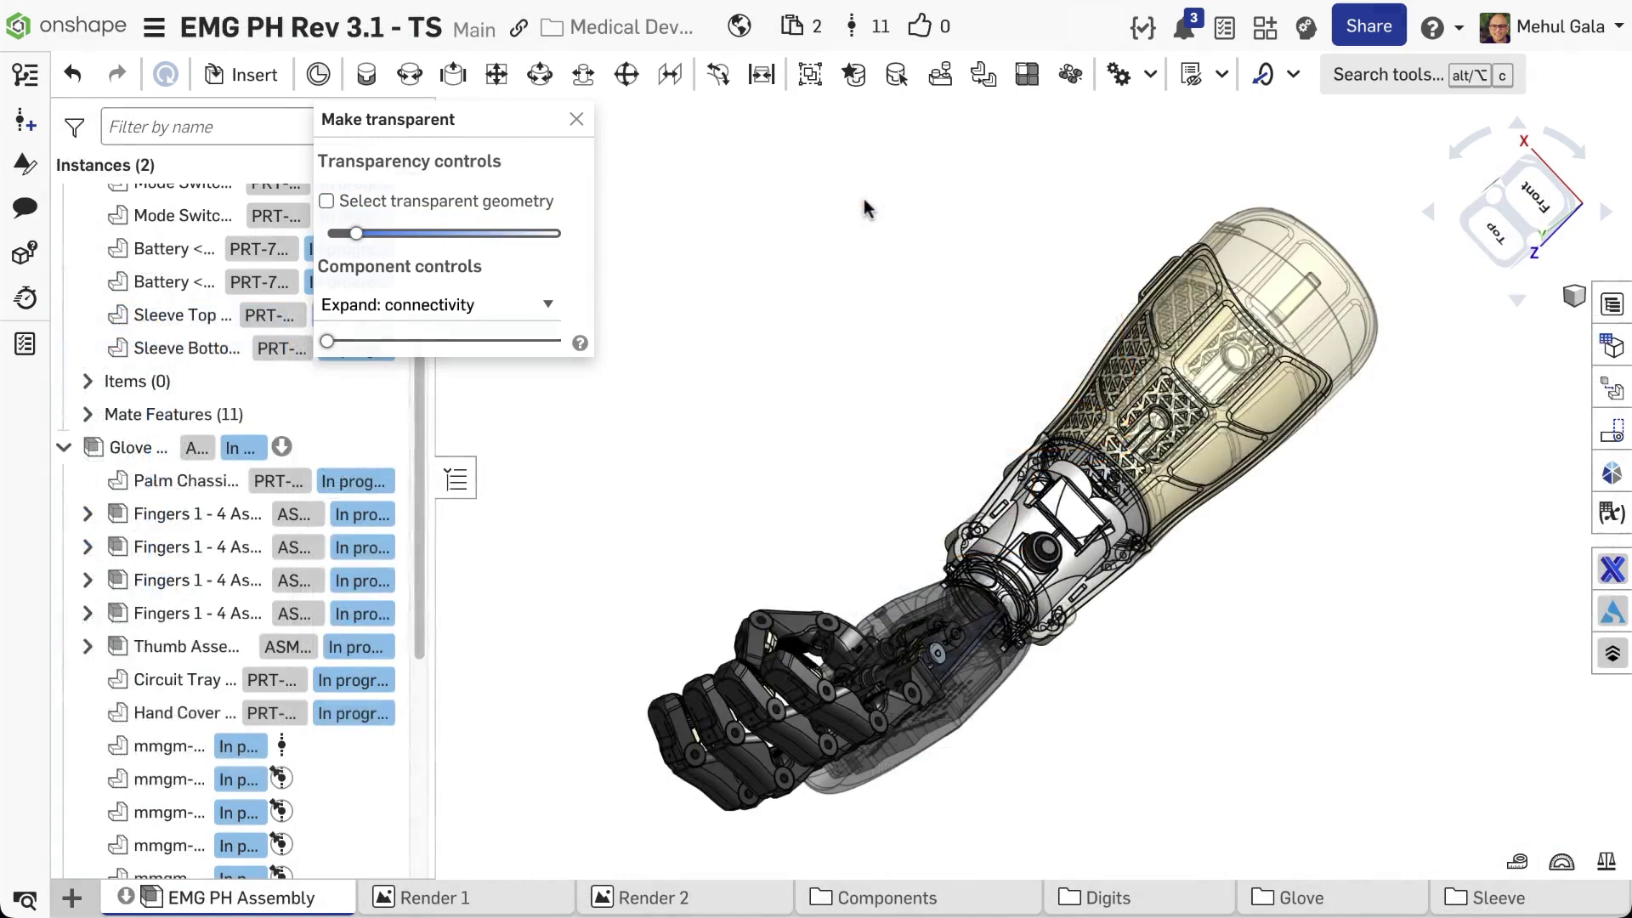
Exit make-transparent mode so the assembly displays fully opaque
{"action": "right_click", "coordinate": [866, 207]}
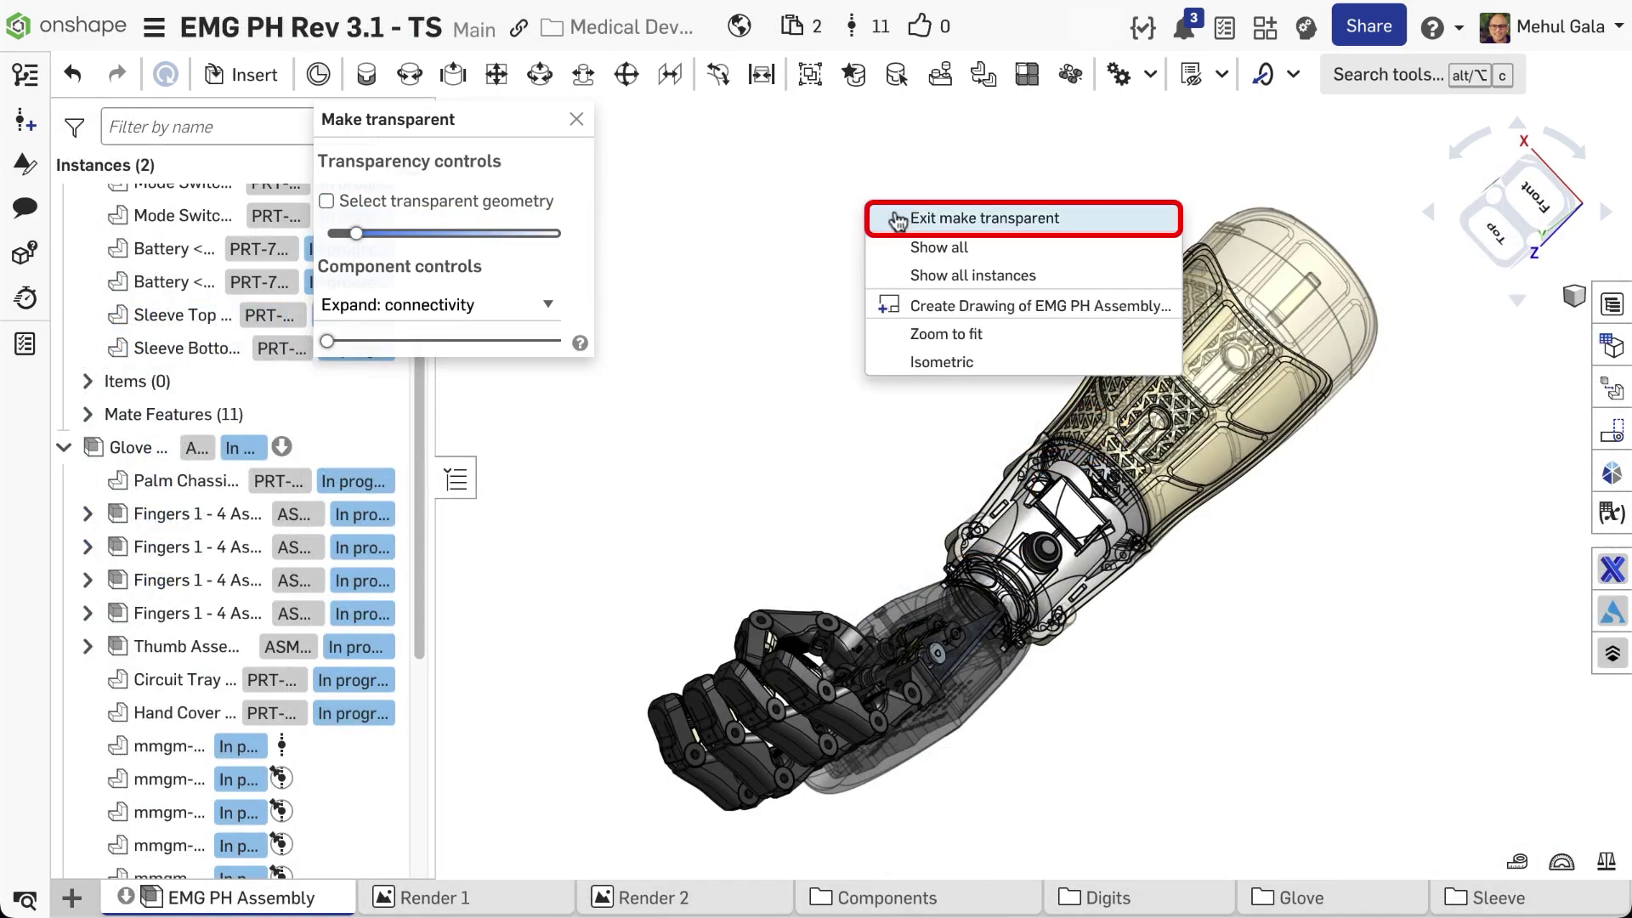
{"action": "left_click", "coordinate": [896, 219]}
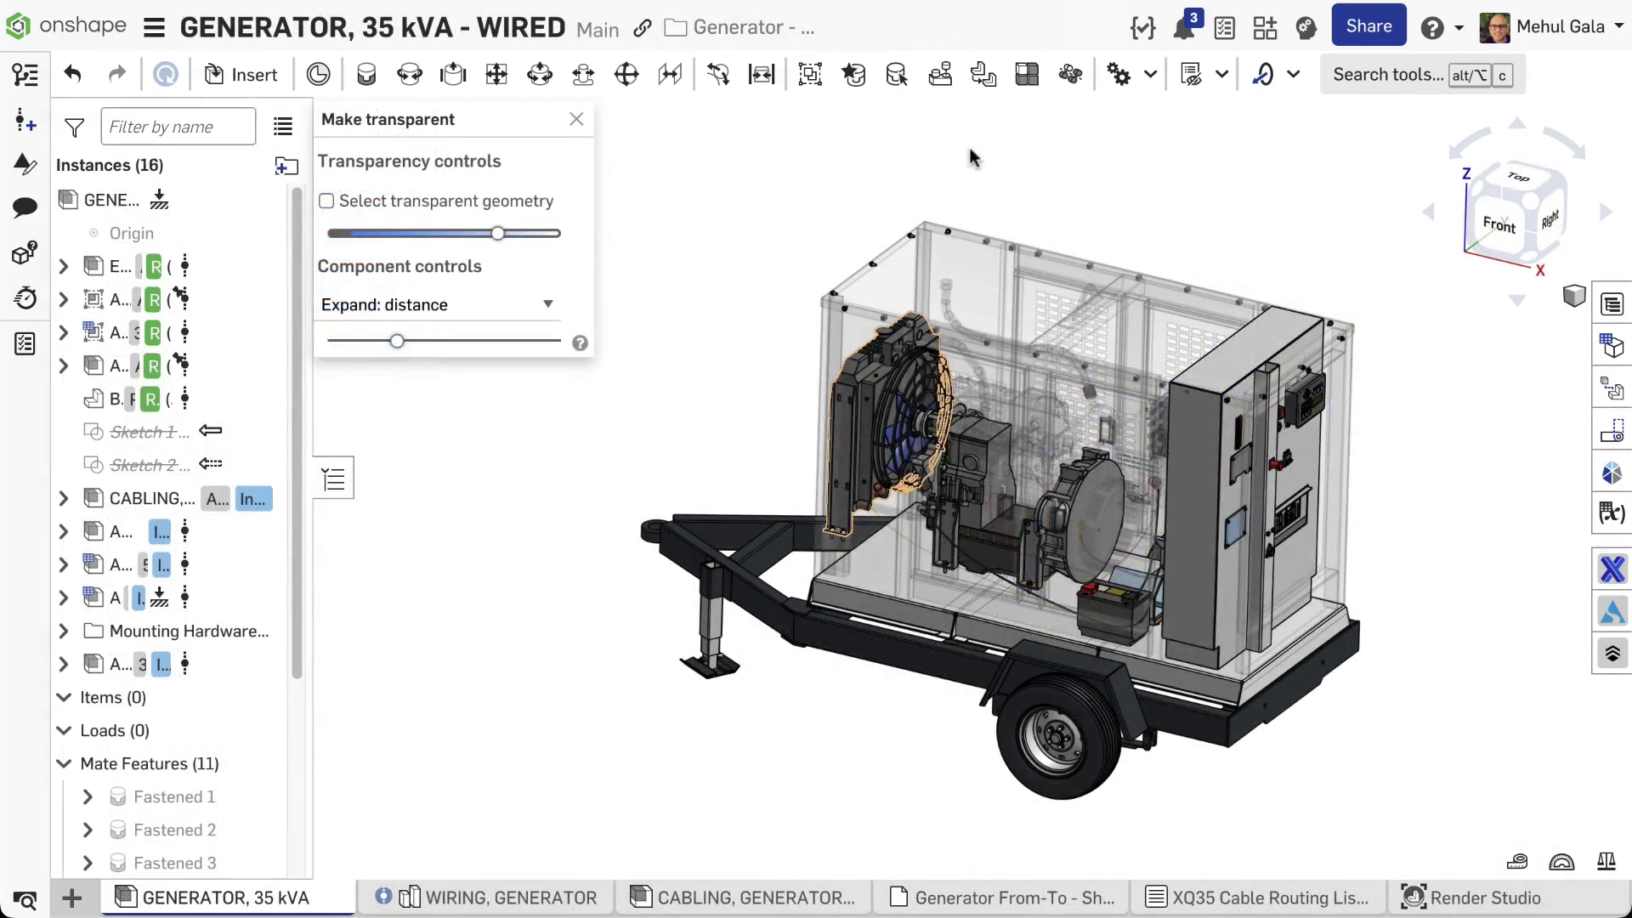
{"action": "key", "text": "Escape"}
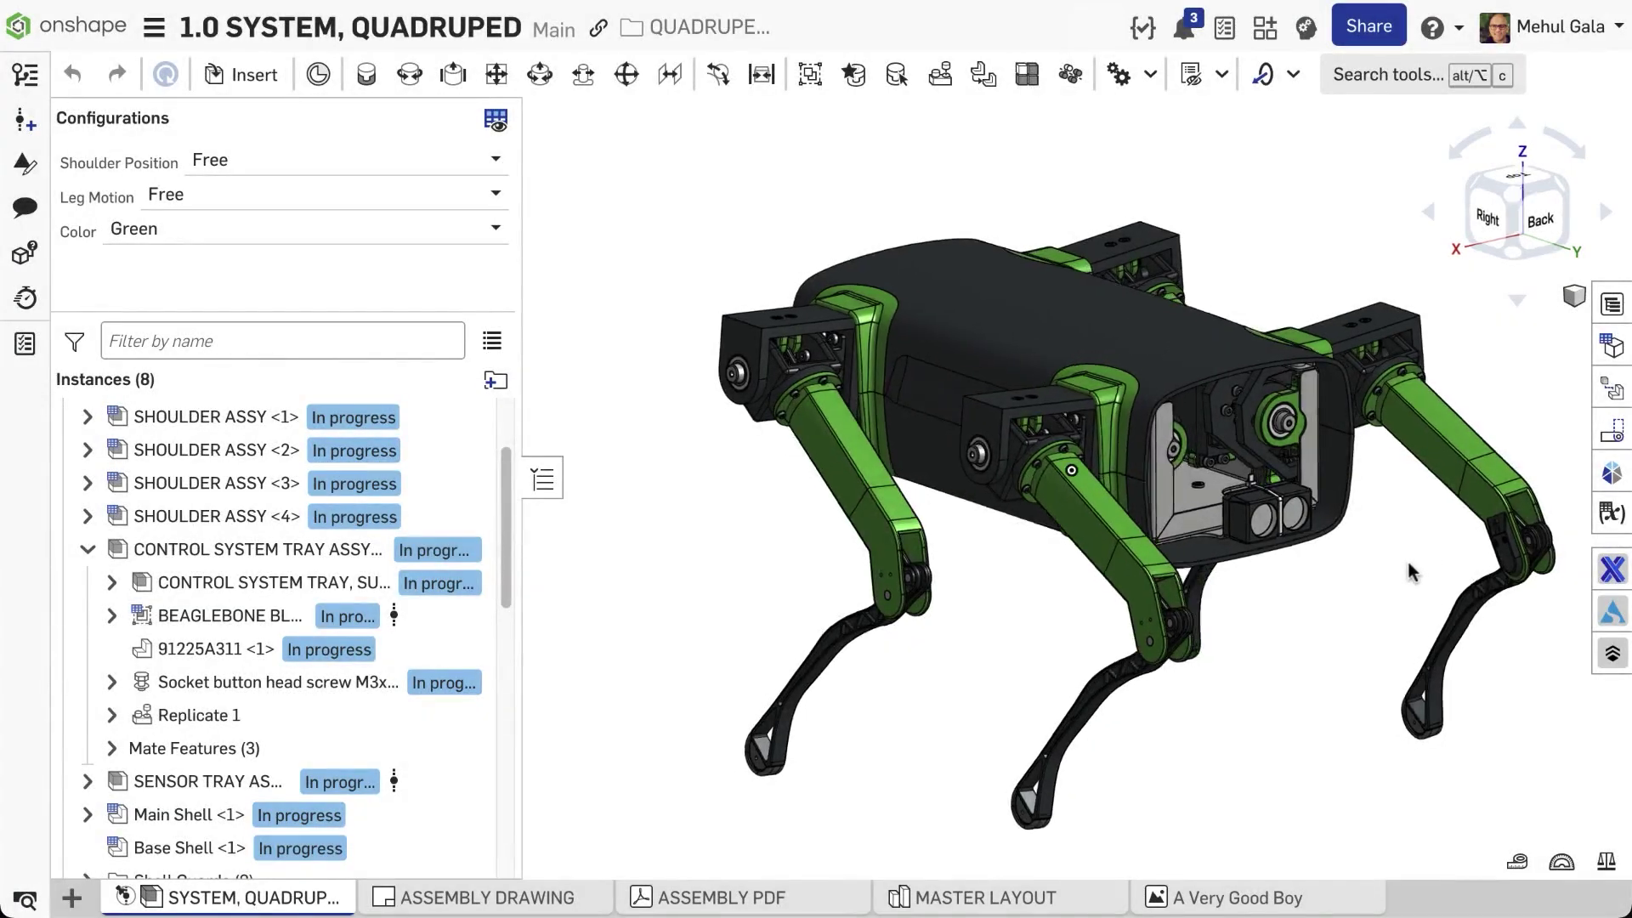
Make the quadruped's main shell and top plate transparent to reveal the board inside
{"action": "mouse_move", "coordinate": [1410, 572]}
{"action": "right_mouse_down"}
{"action": "mouse_move", "coordinate": [1365, 576]}
{"action": "mouse_move", "coordinate": [1394, 586]}
{"action": "right_mouse_up"}
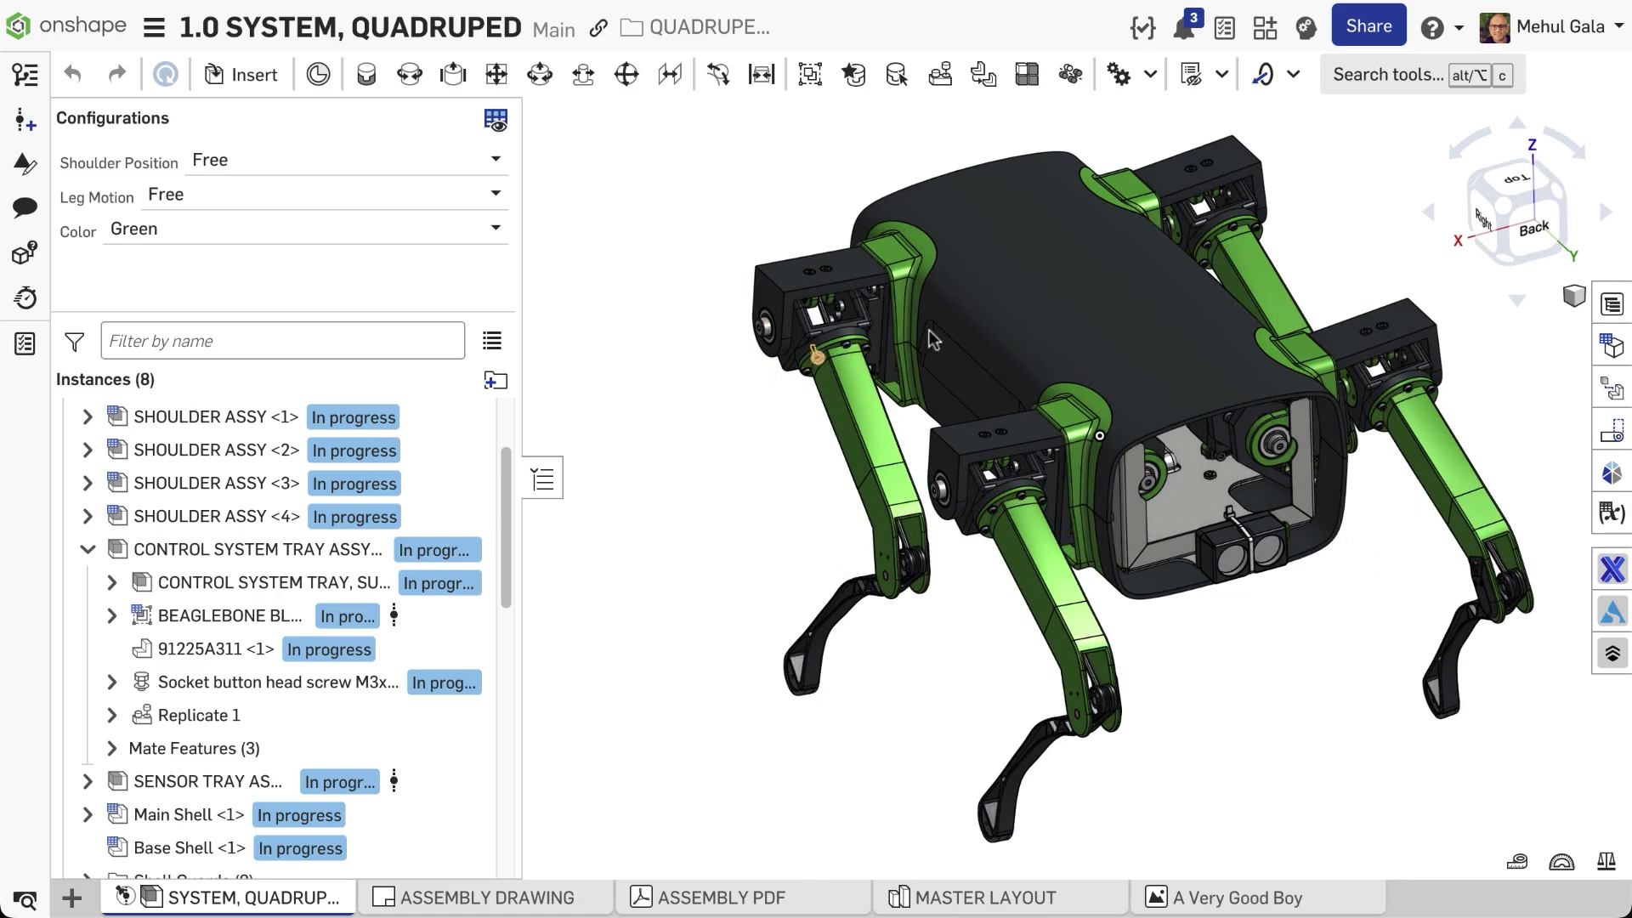
{"action": "left_click", "coordinate": [1052, 293]}
{"action": "key", "text": "t"}
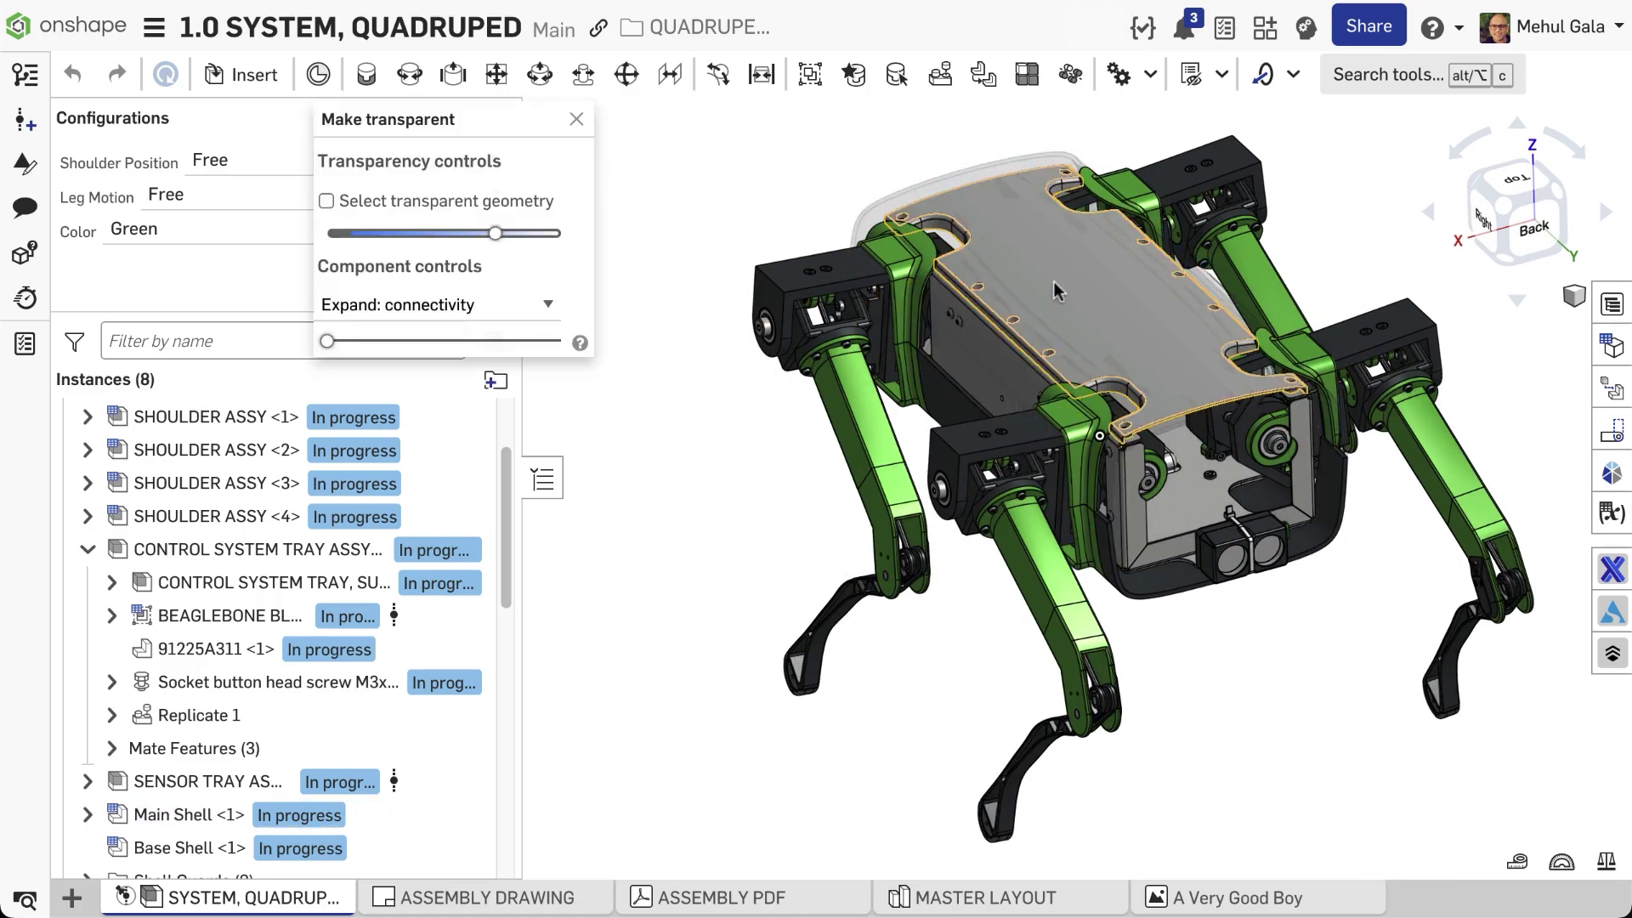
{"action": "left_click", "coordinate": [1053, 290]}
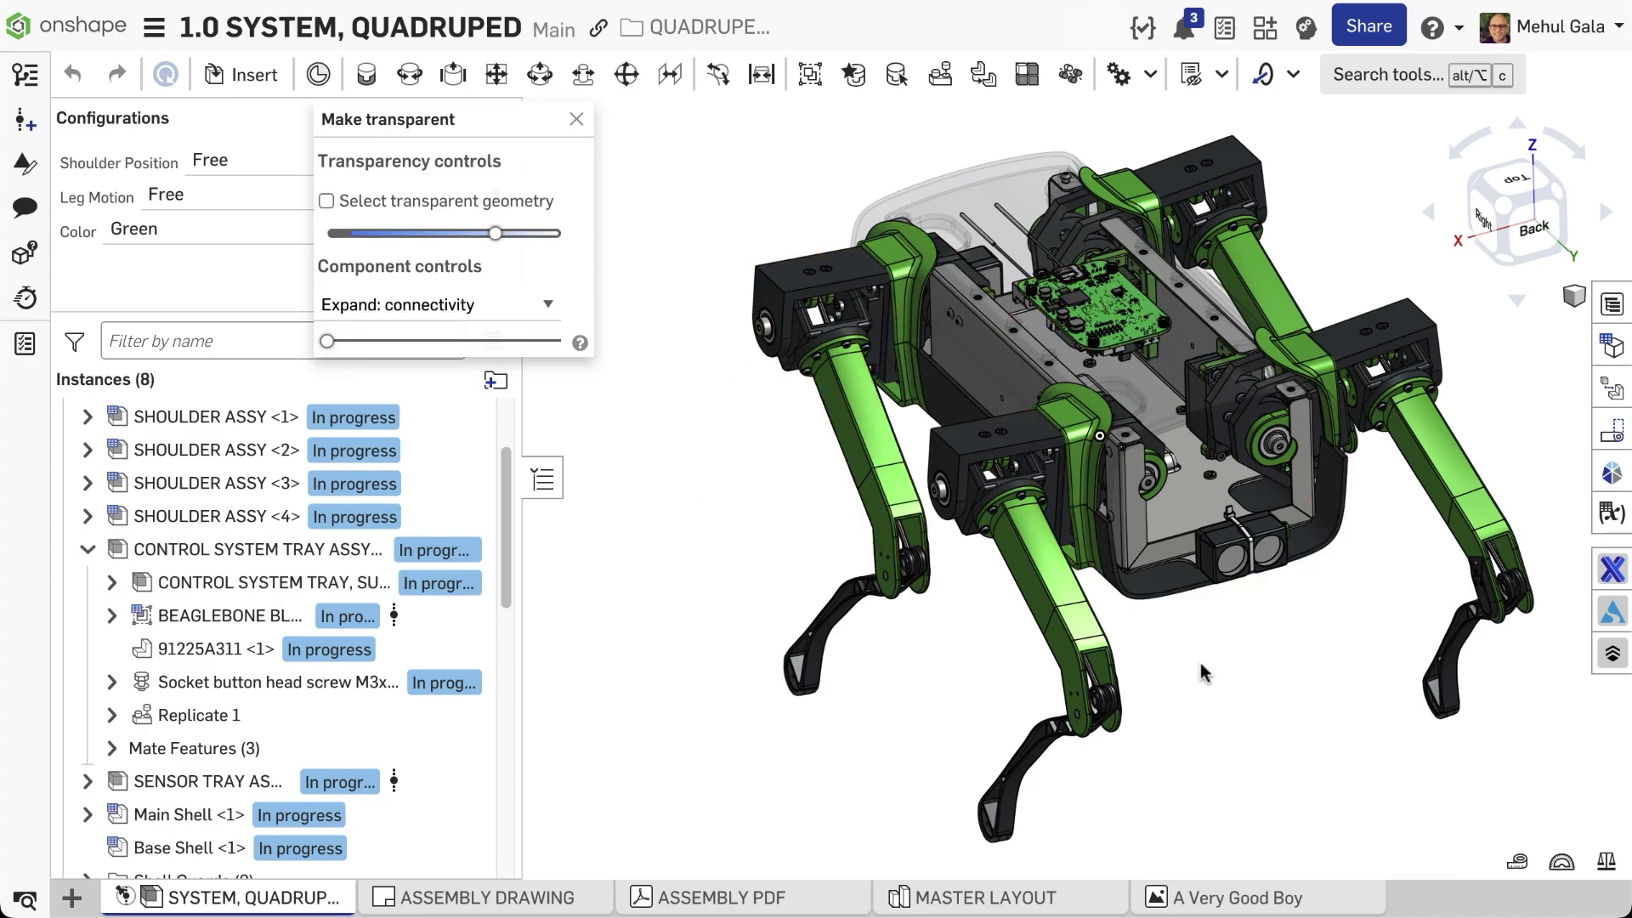
Select the BEAGLEBONE BLUE ASSY board in Instances, then exit transparency mode
{"action": "right_click_drag", "start_coordinate": [1202, 674], "coordinate": [1325, 340]}
{"action": "scroll", "coordinate": [1339, 326], "scroll_direction": "up", "scroll_amount": 5}
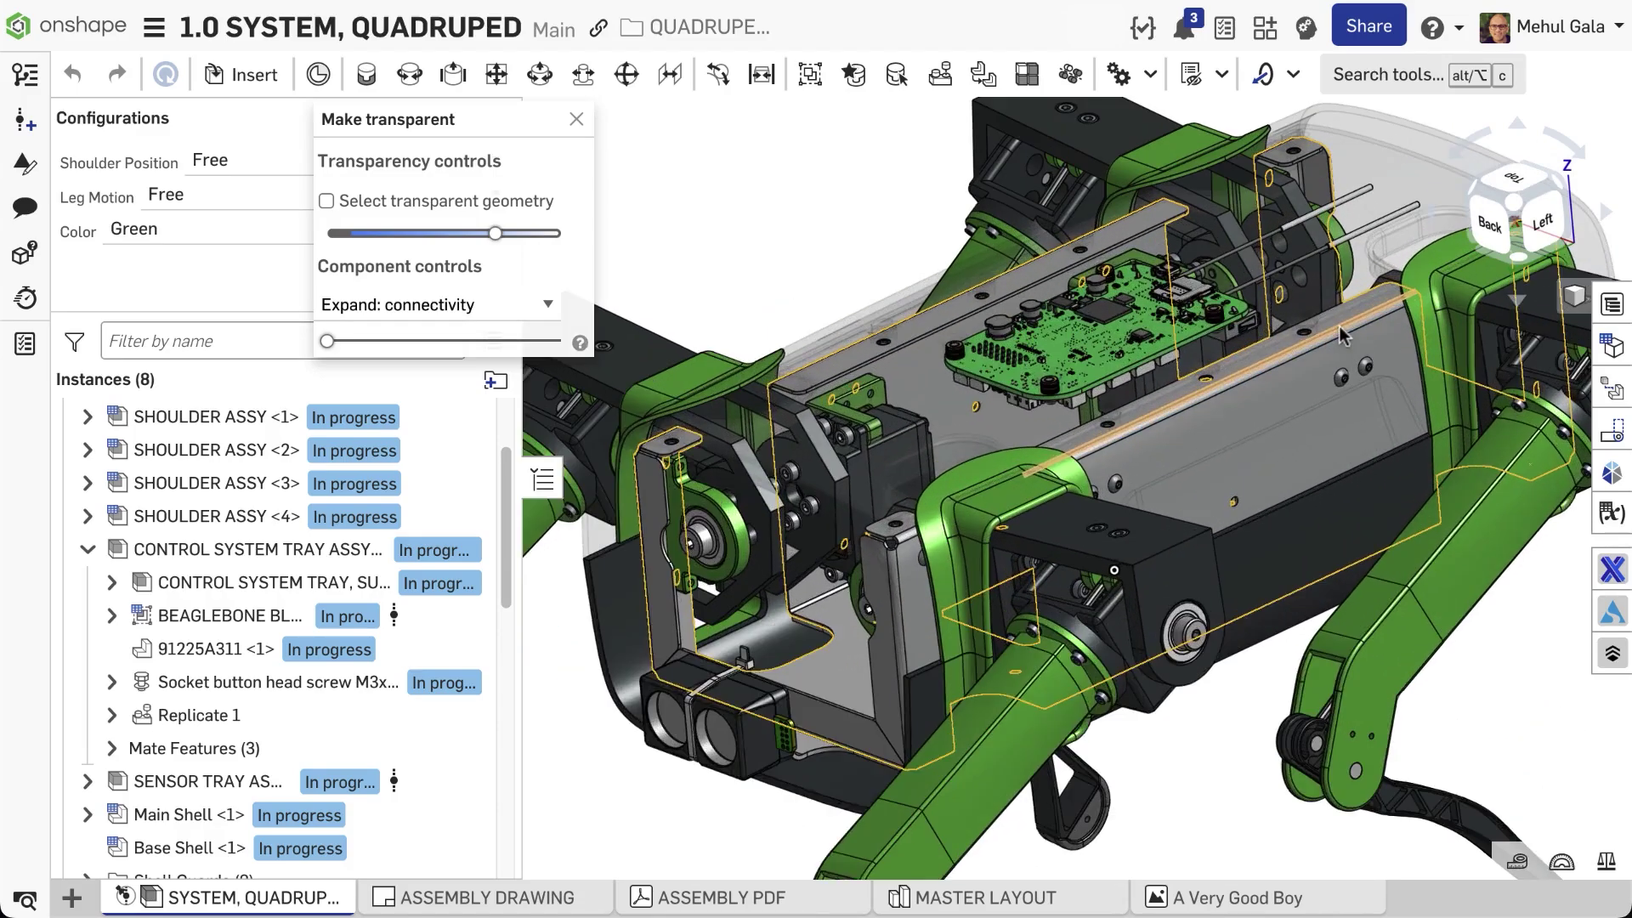
{"action": "scroll", "coordinate": [1215, 340], "scroll_direction": "up", "scroll_amount": 3}
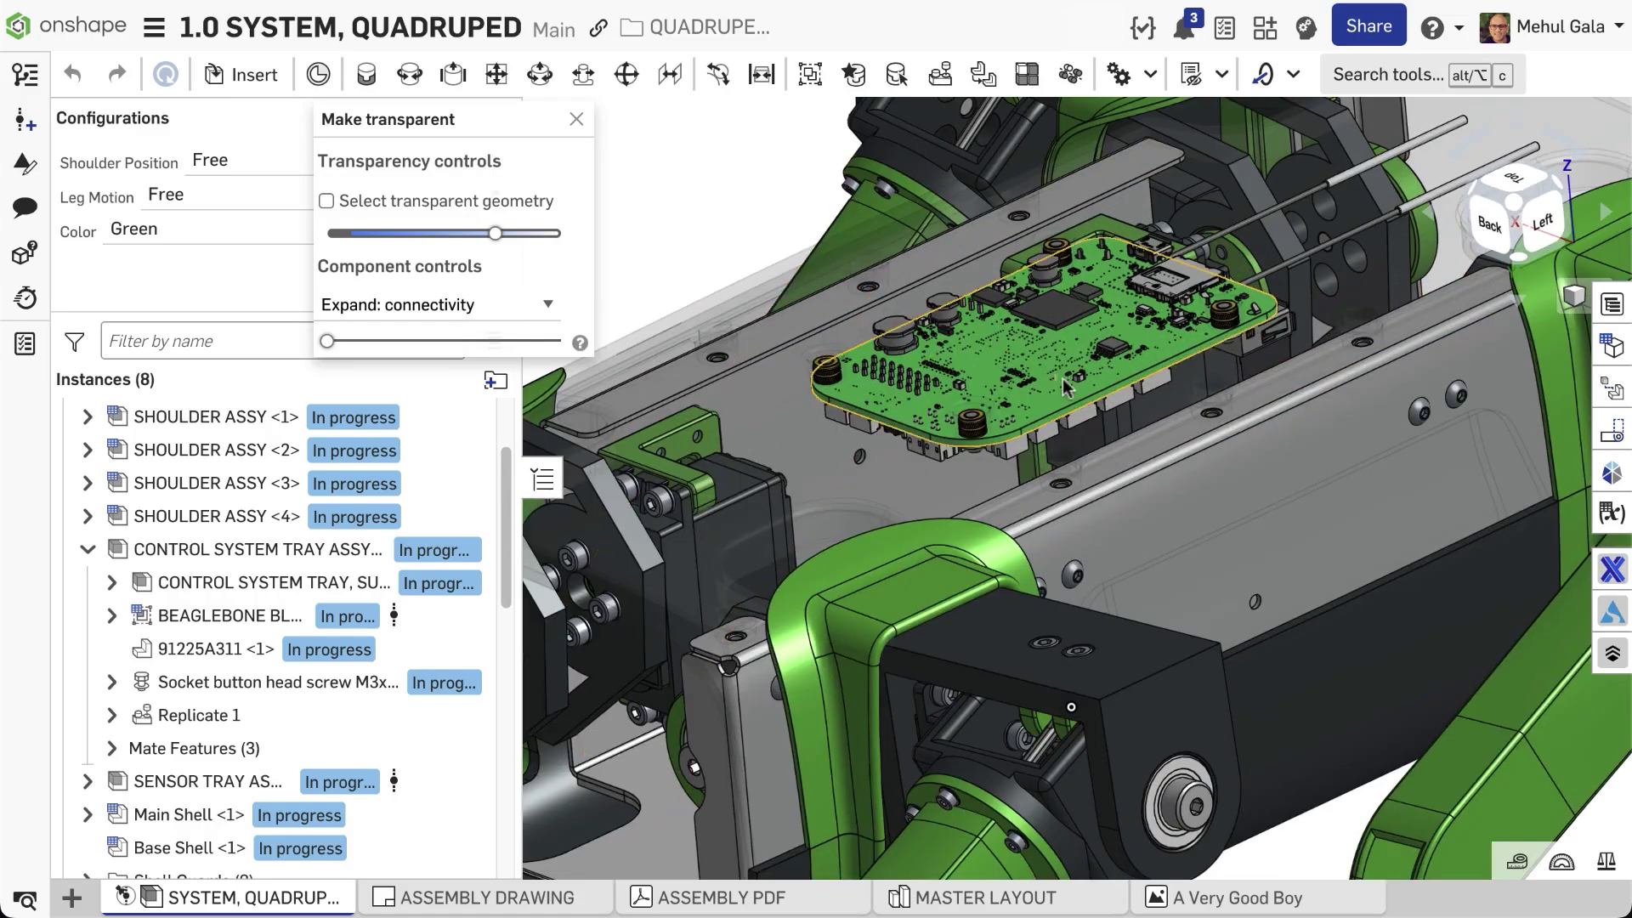
{"action": "scroll", "coordinate": [1062, 387], "scroll_direction": "up", "scroll_amount": 2}
{"action": "left_click", "coordinate": [1032, 412]}
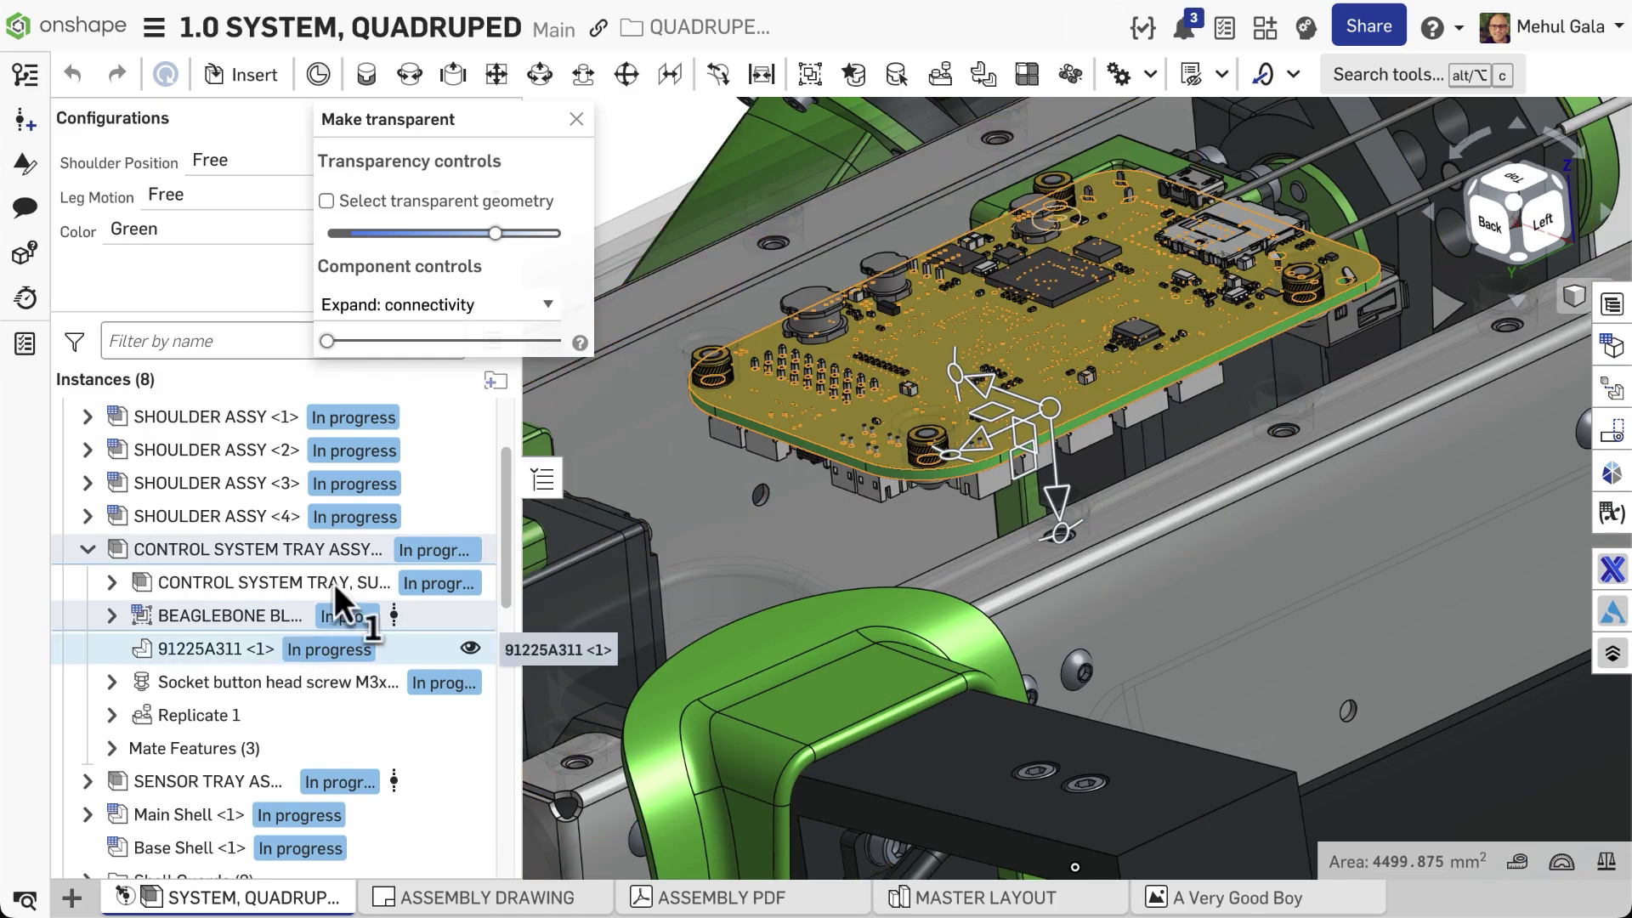
{"action": "left_click", "coordinate": [238, 613]}
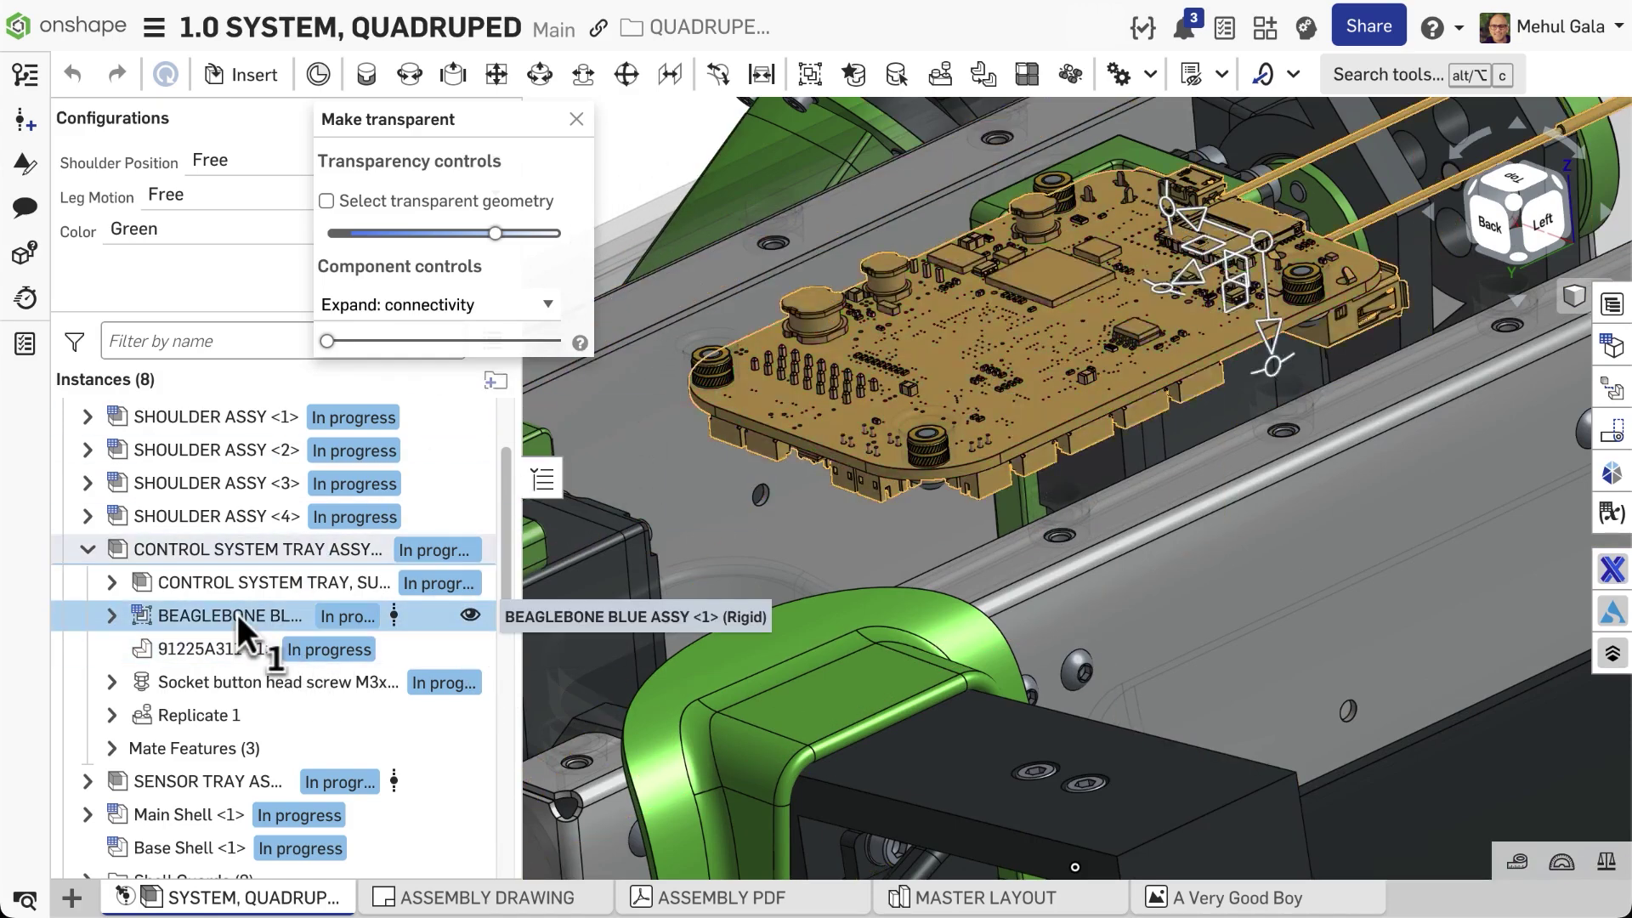
{"action": "key", "text": "Escape"}
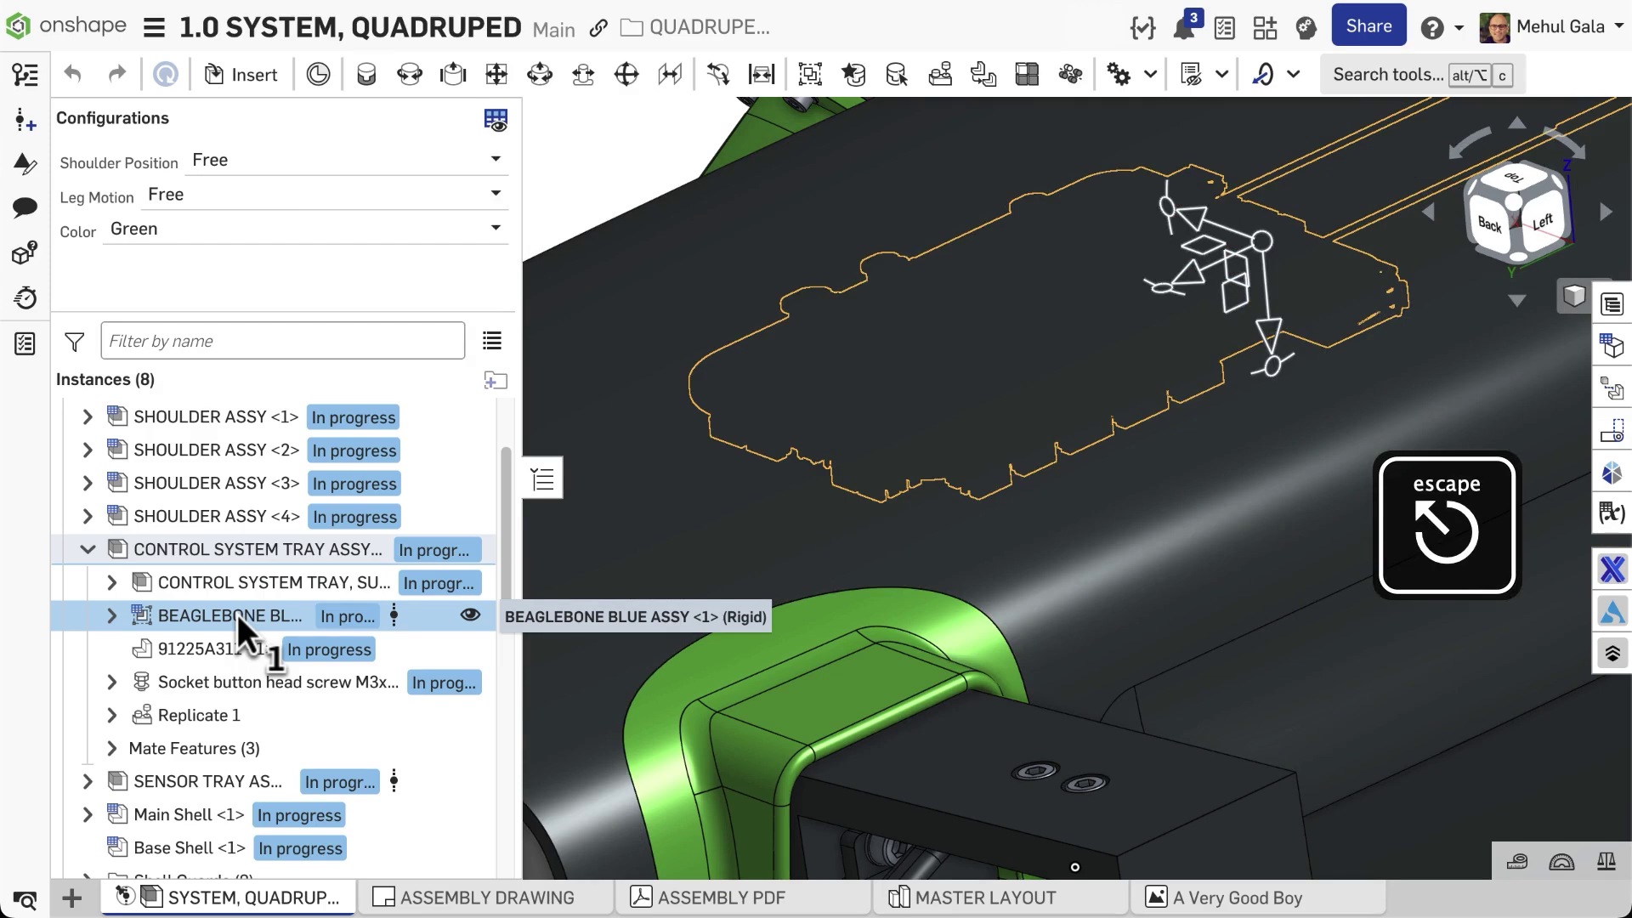
Isolate the BeagleBone board, lower the surrounding parts' transparency, and view the robot from above
{"action": "key", "text": "shift+i"}
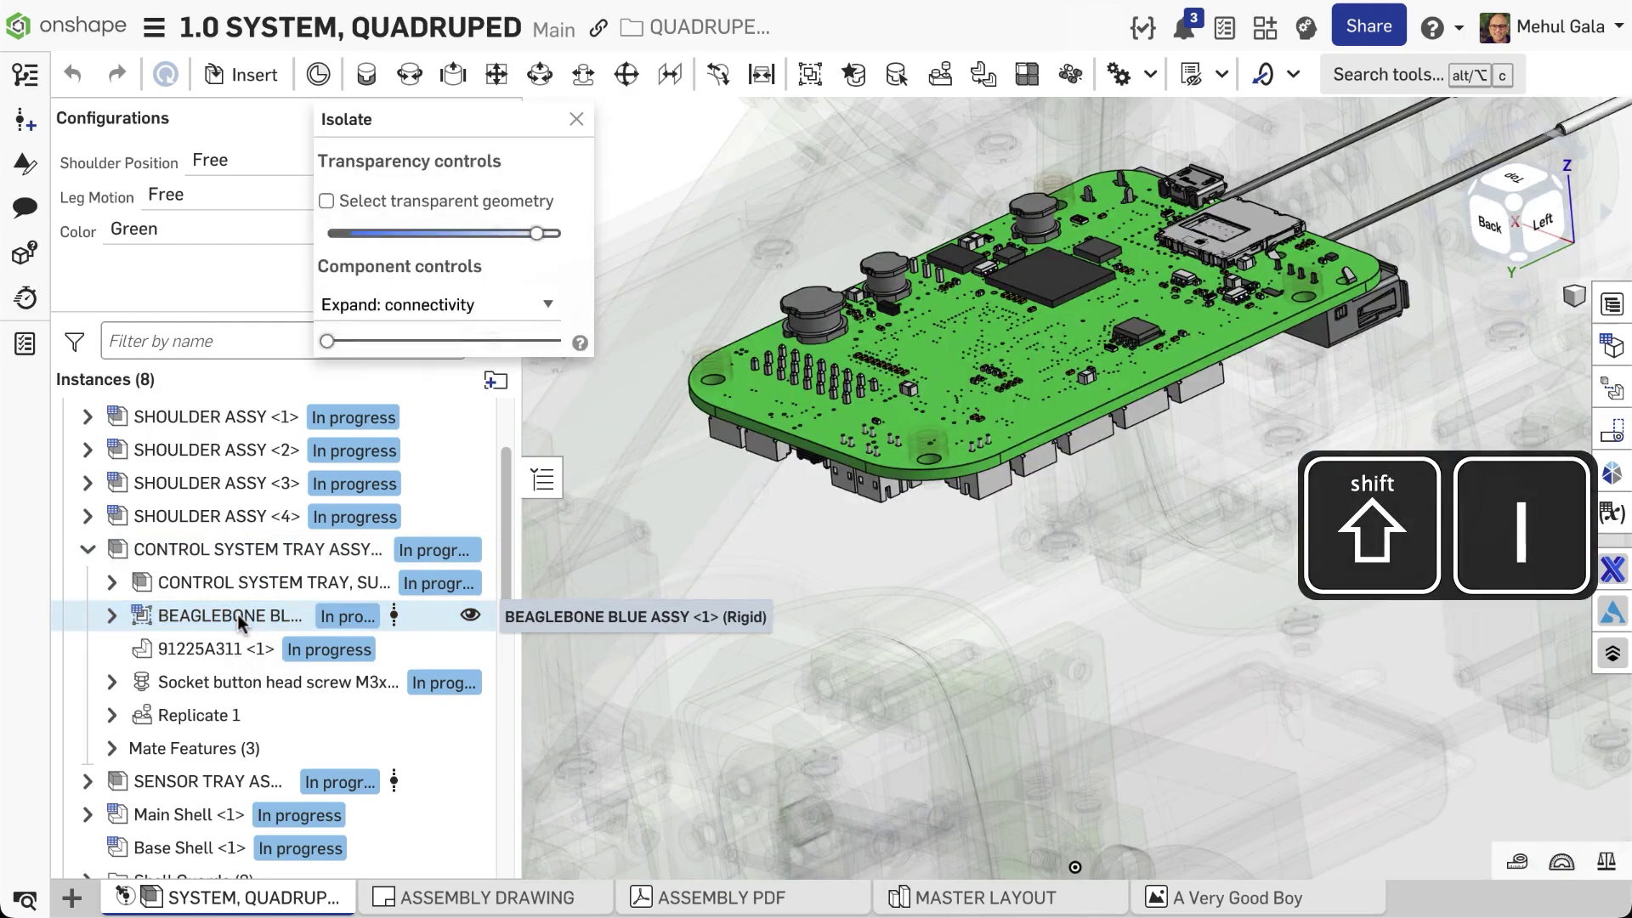
{"action": "scroll", "coordinate": [831, 579], "scroll_direction": "down", "scroll_amount": 10}
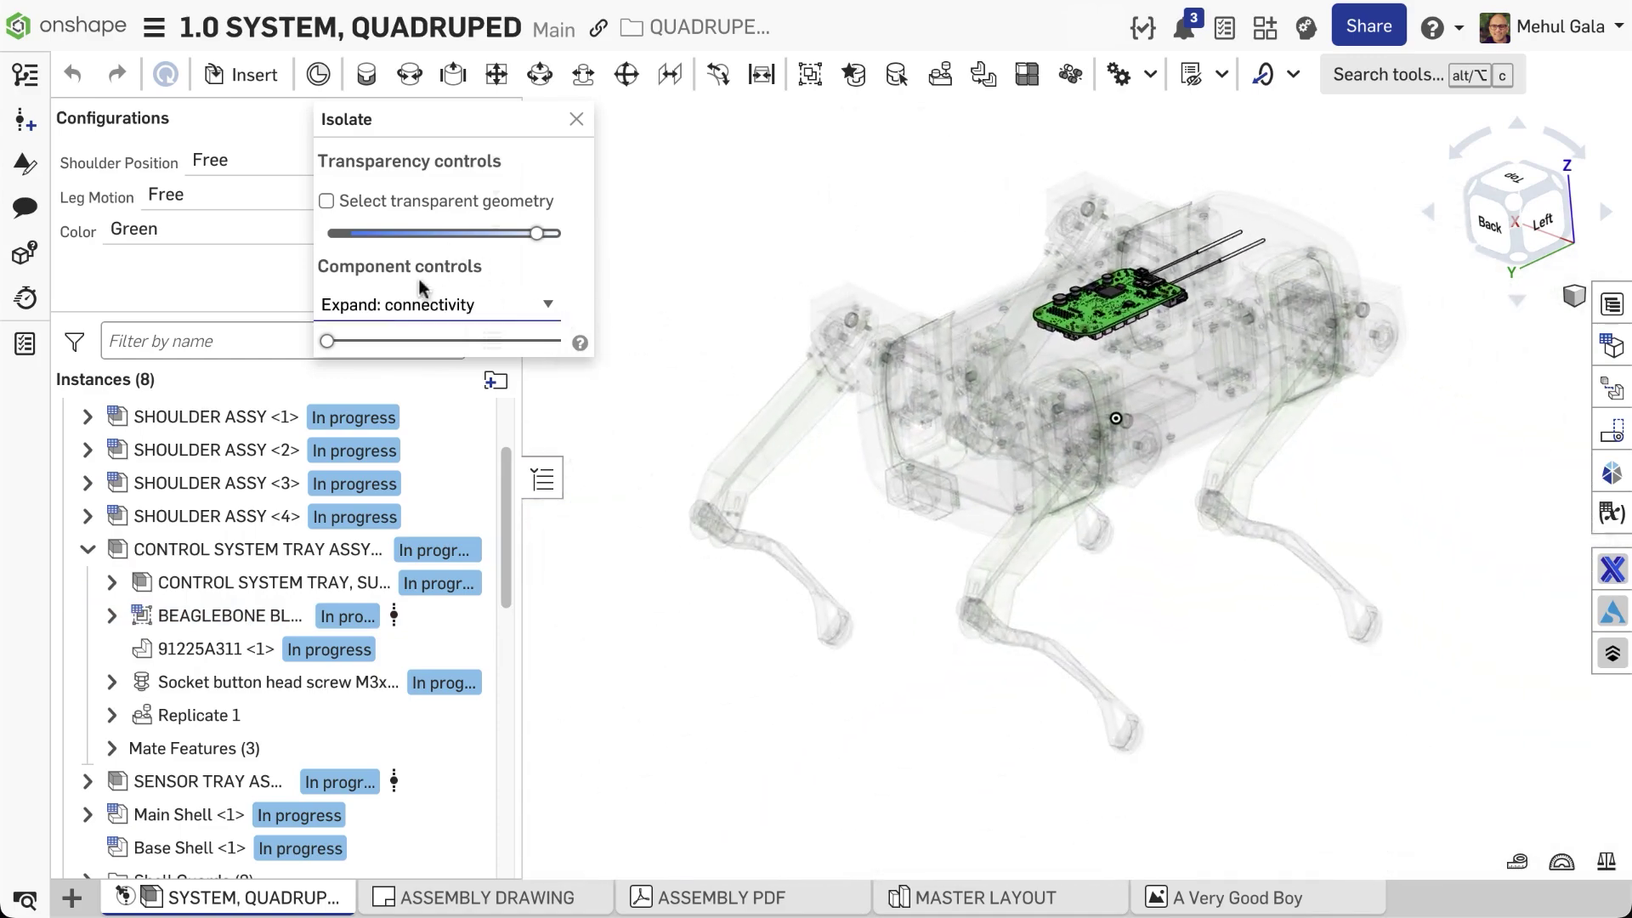
{"action": "left_click_drag", "start_coordinate": [537, 240], "coordinate": [486, 247]}
{"action": "right_click_drag", "start_coordinate": [934, 272], "coordinate": [1192, 534]}
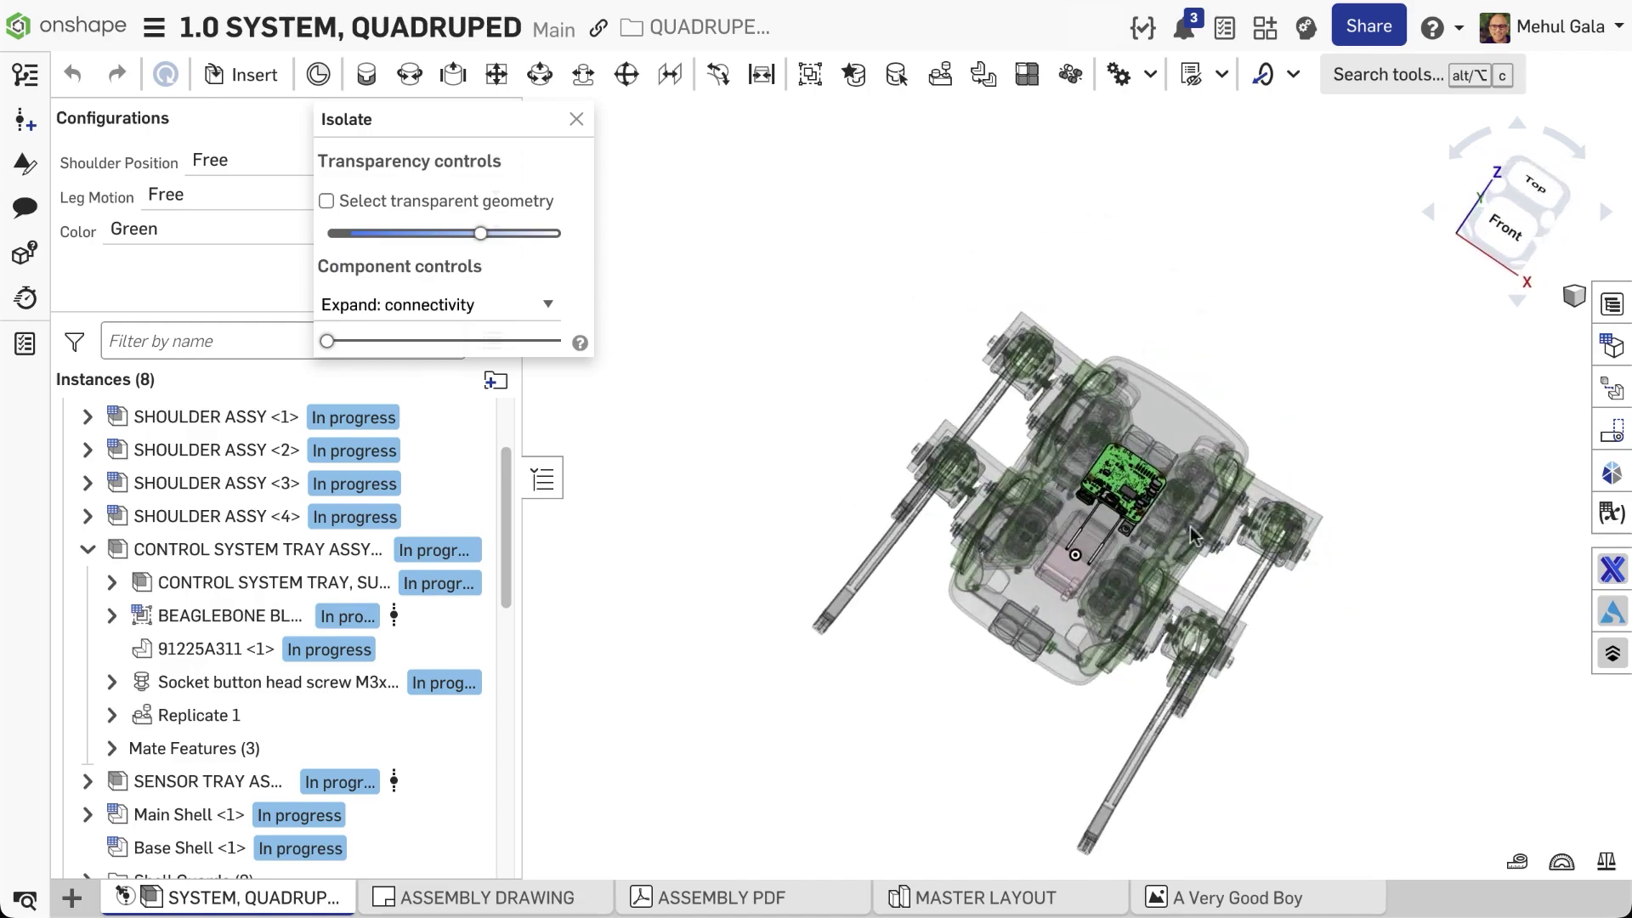
{"action": "right_click_drag", "start_coordinate": [1207, 676], "coordinate": [795, 599]}
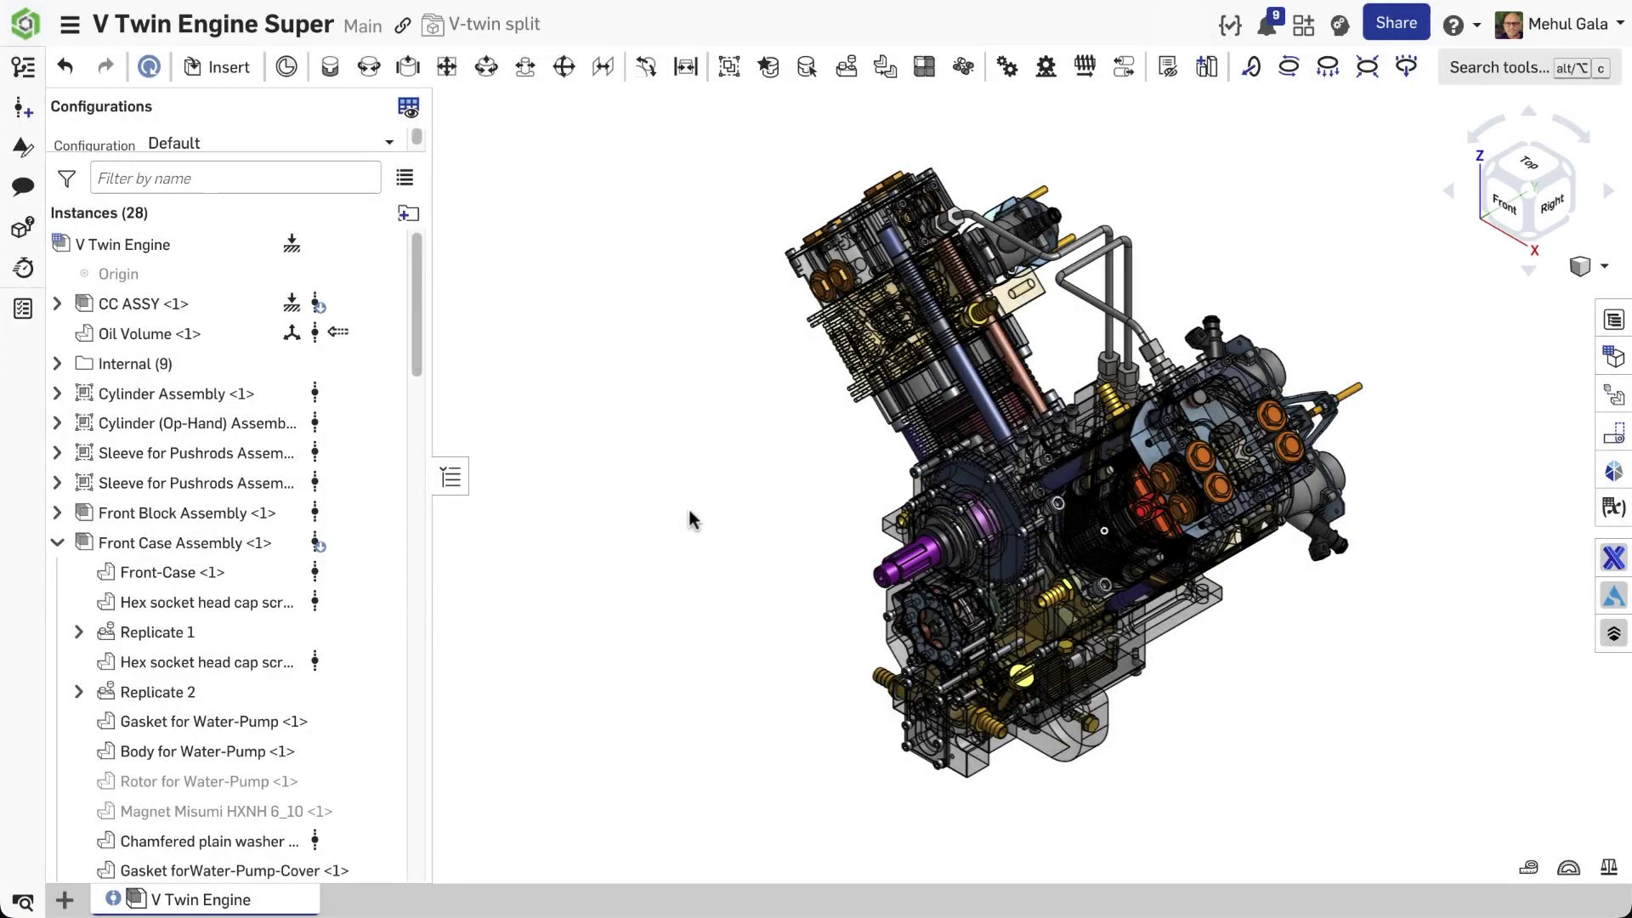
Isolate the Internal (9) folder's pistons, rods and gears, then inspect them from front and behind
{"action": "right_click", "coordinate": [159, 368]}
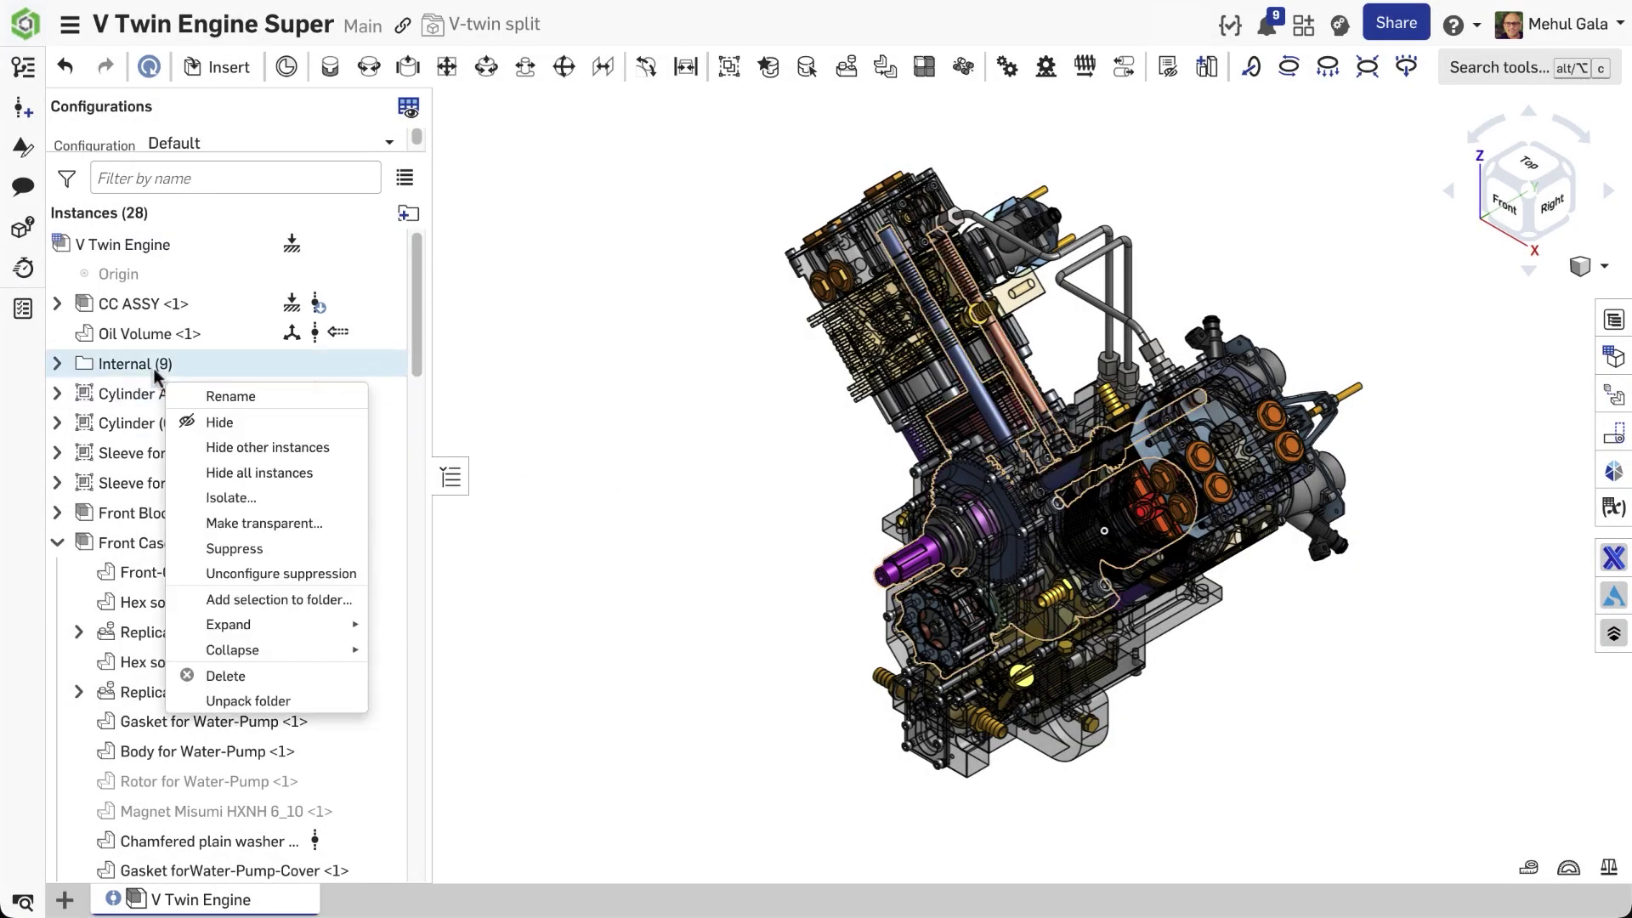
{"action": "left_click", "coordinate": [278, 506]}
{"action": "mouse_move", "coordinate": [732, 500]}
{"action": "right_mouse_down"}
{"action": "mouse_move", "coordinate": [747, 466]}
{"action": "mouse_move", "coordinate": [780, 468]}
{"action": "mouse_move", "coordinate": [724, 497]}
{"action": "right_mouse_up"}
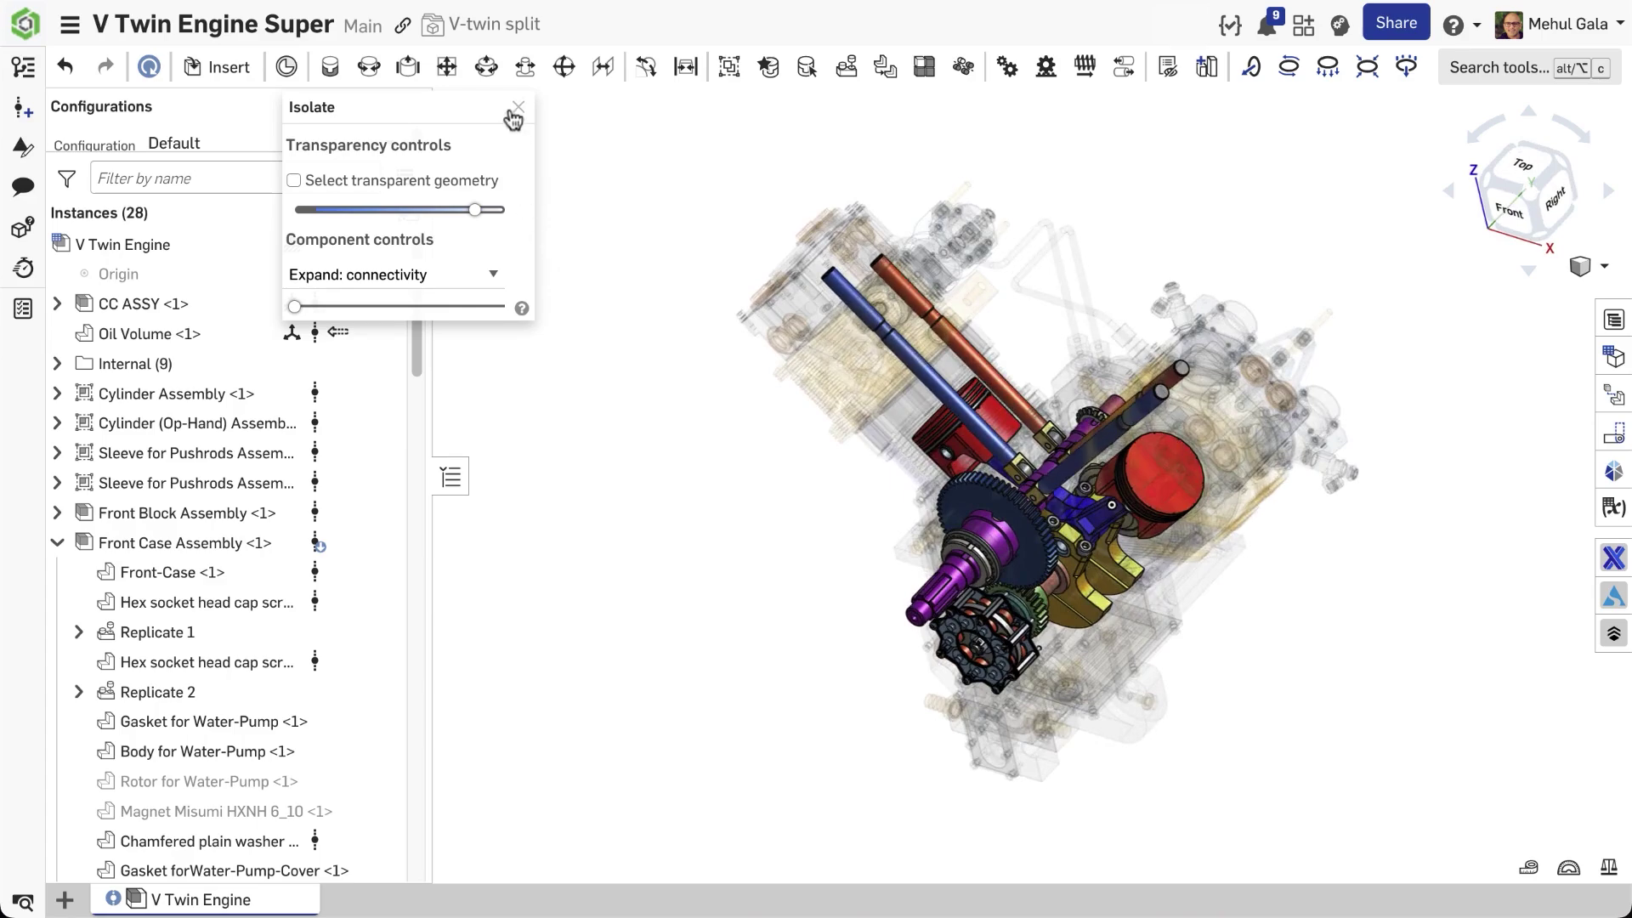
{"action": "scroll", "coordinate": [986, 464], "scroll_direction": "up", "scroll_amount": 5}
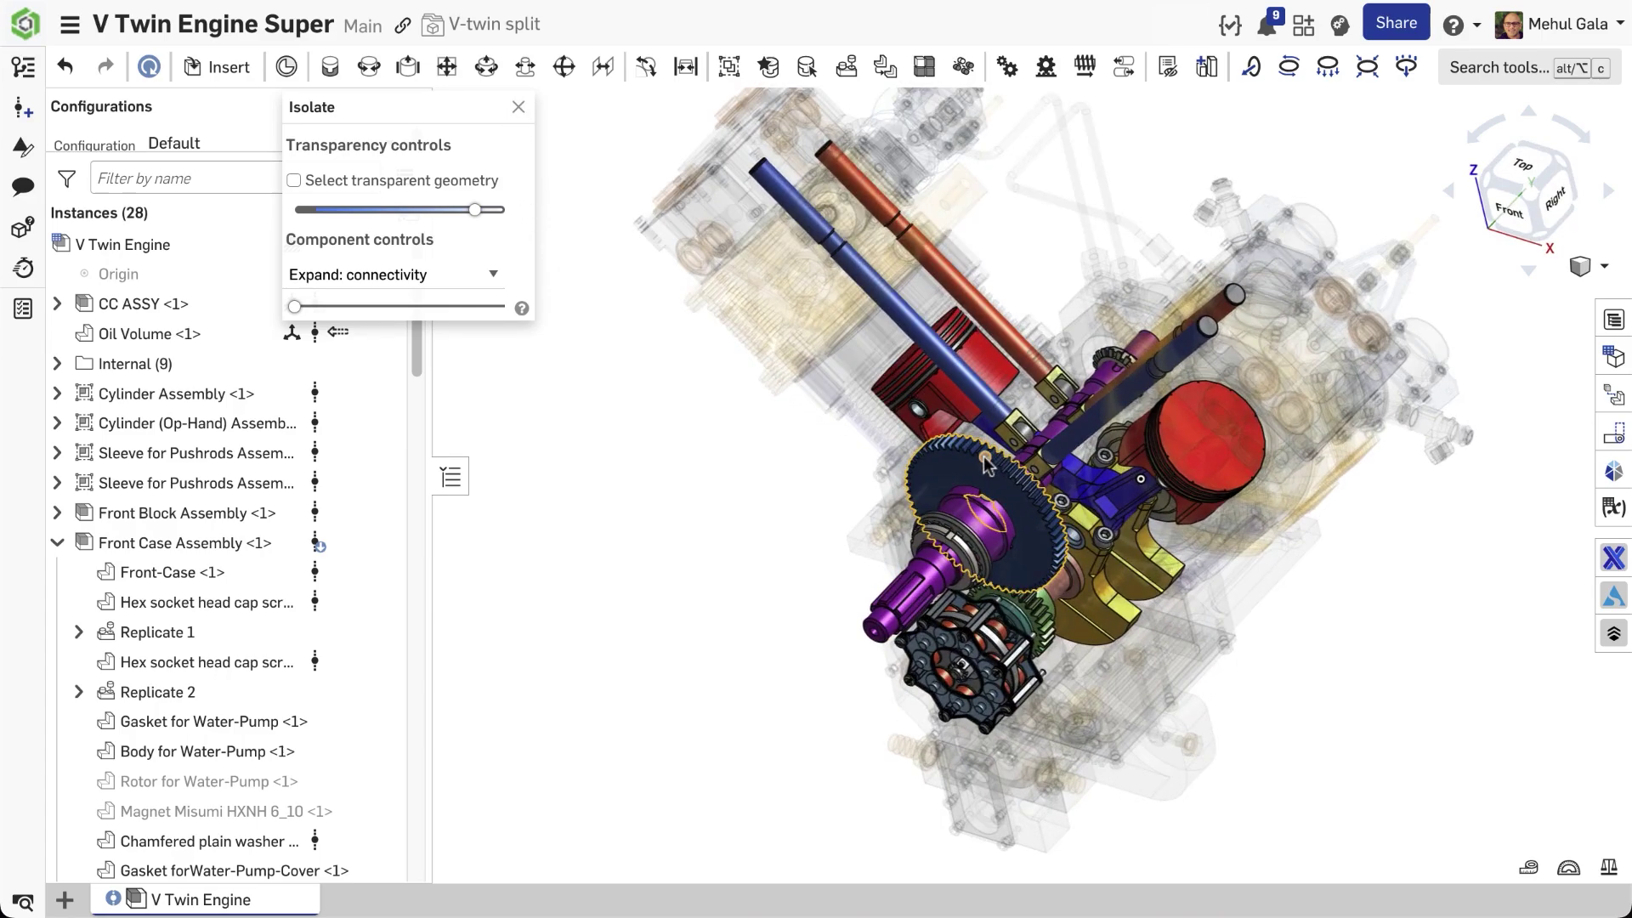
{"action": "right_click_drag", "start_coordinate": [985, 463], "coordinate": [830, 450]}
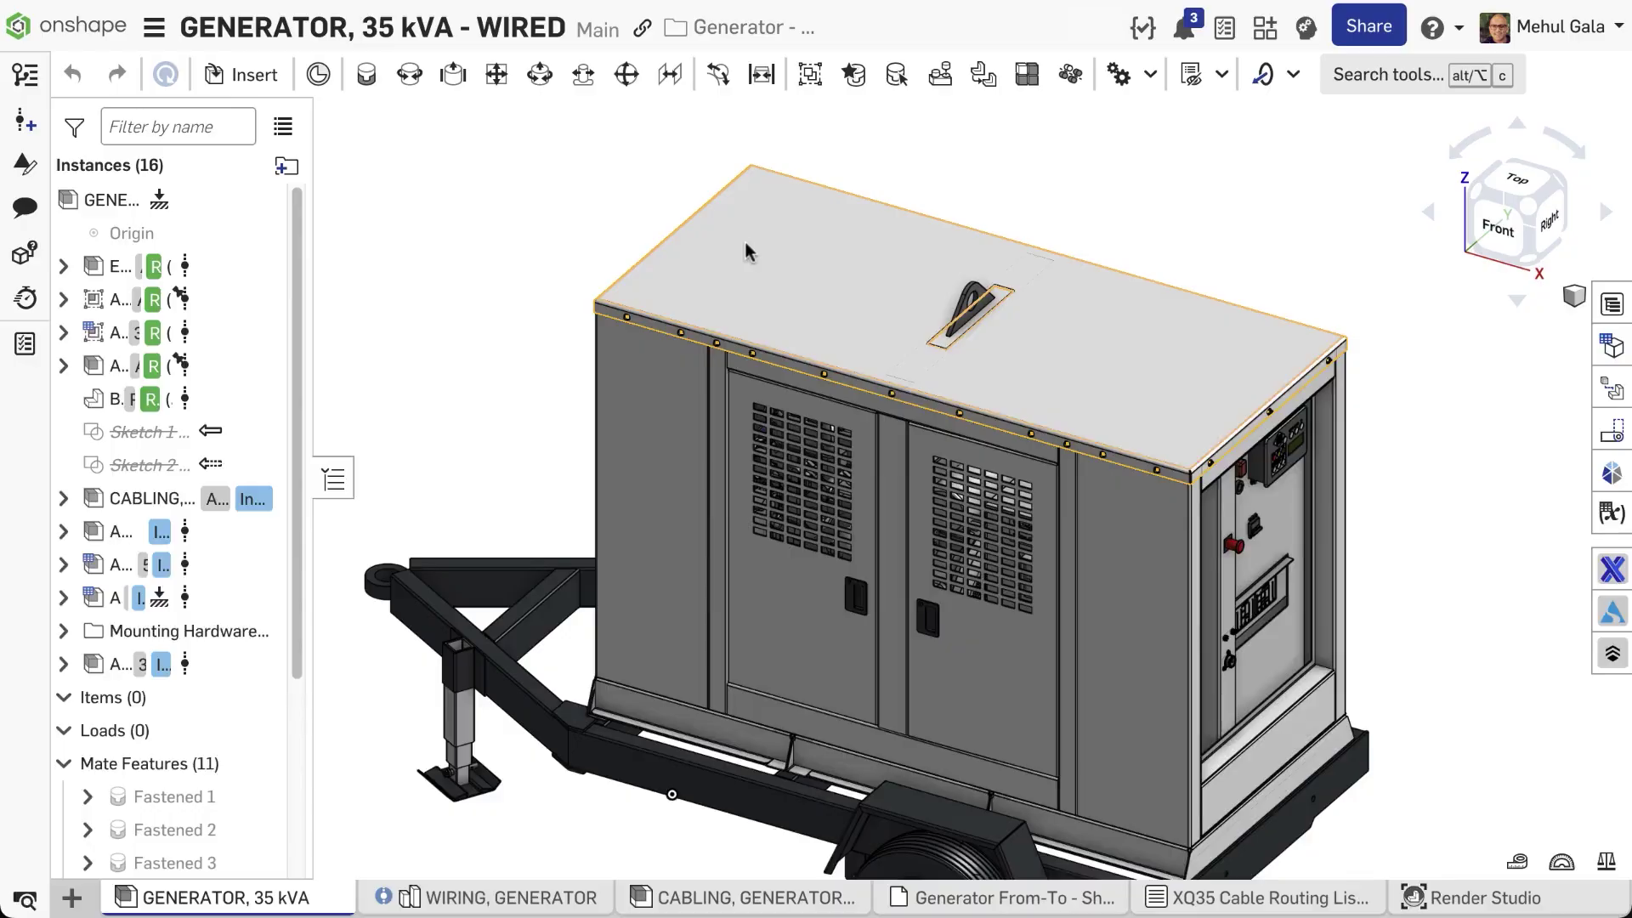
Make the enclosure top cover transparent, expanding by distance to nearby panels
{"action": "left_click", "coordinate": [744, 242]}
{"action": "key", "text": "t"}
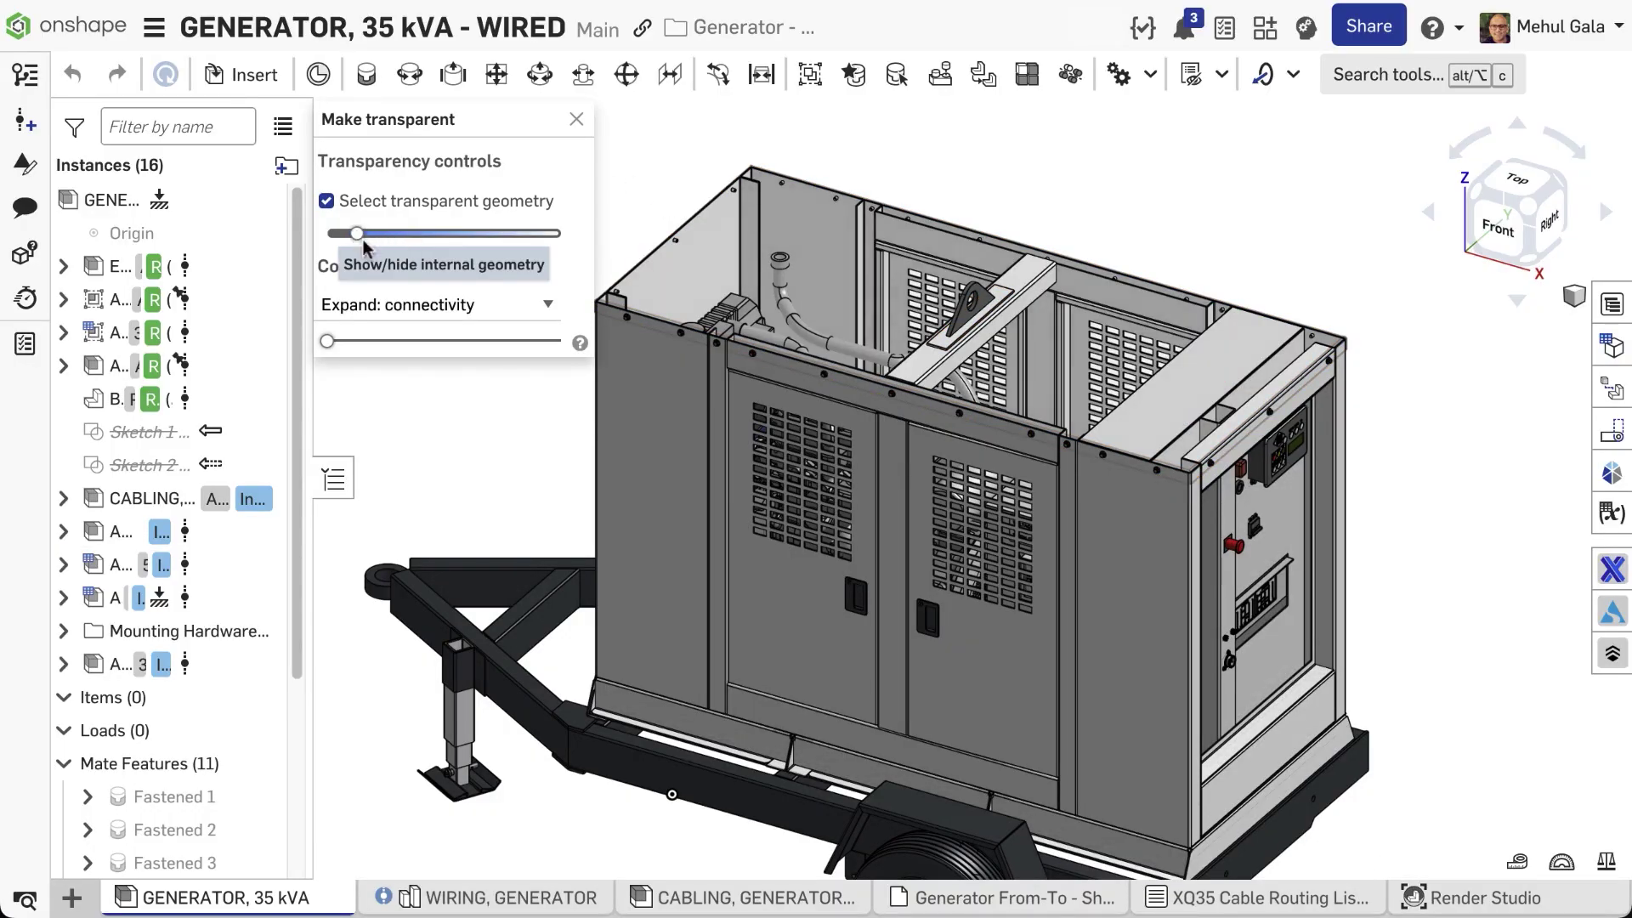
{"action": "left_click", "coordinate": [378, 306]}
{"action": "left_click", "coordinate": [357, 335]}
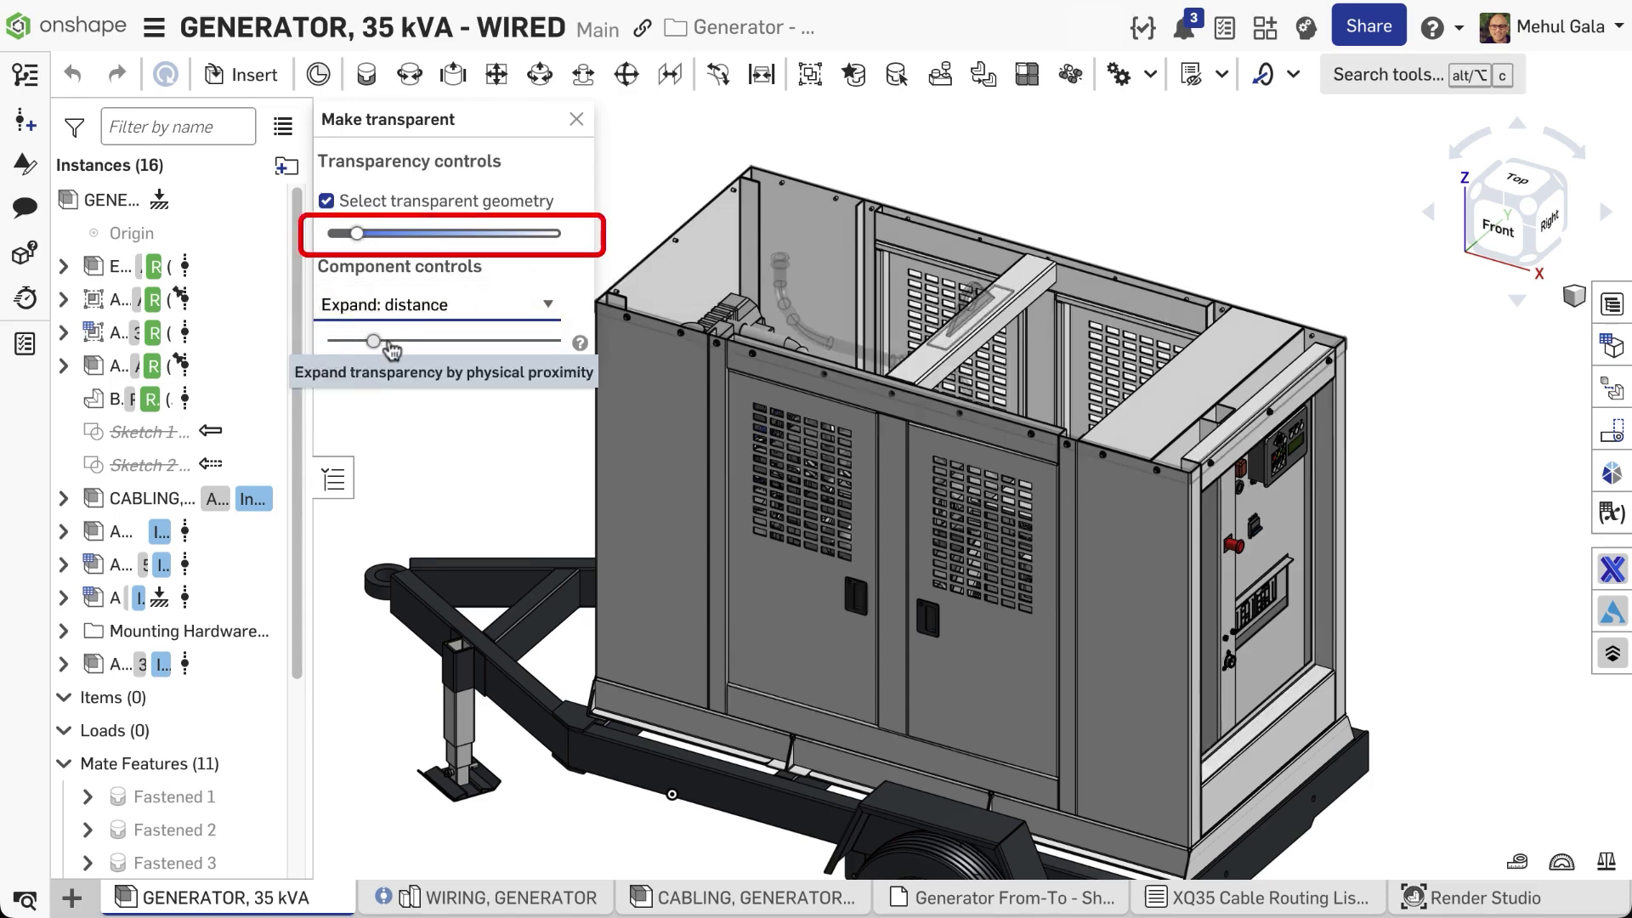
{"action": "left_click_drag", "start_coordinate": [389, 343], "coordinate": [399, 343]}
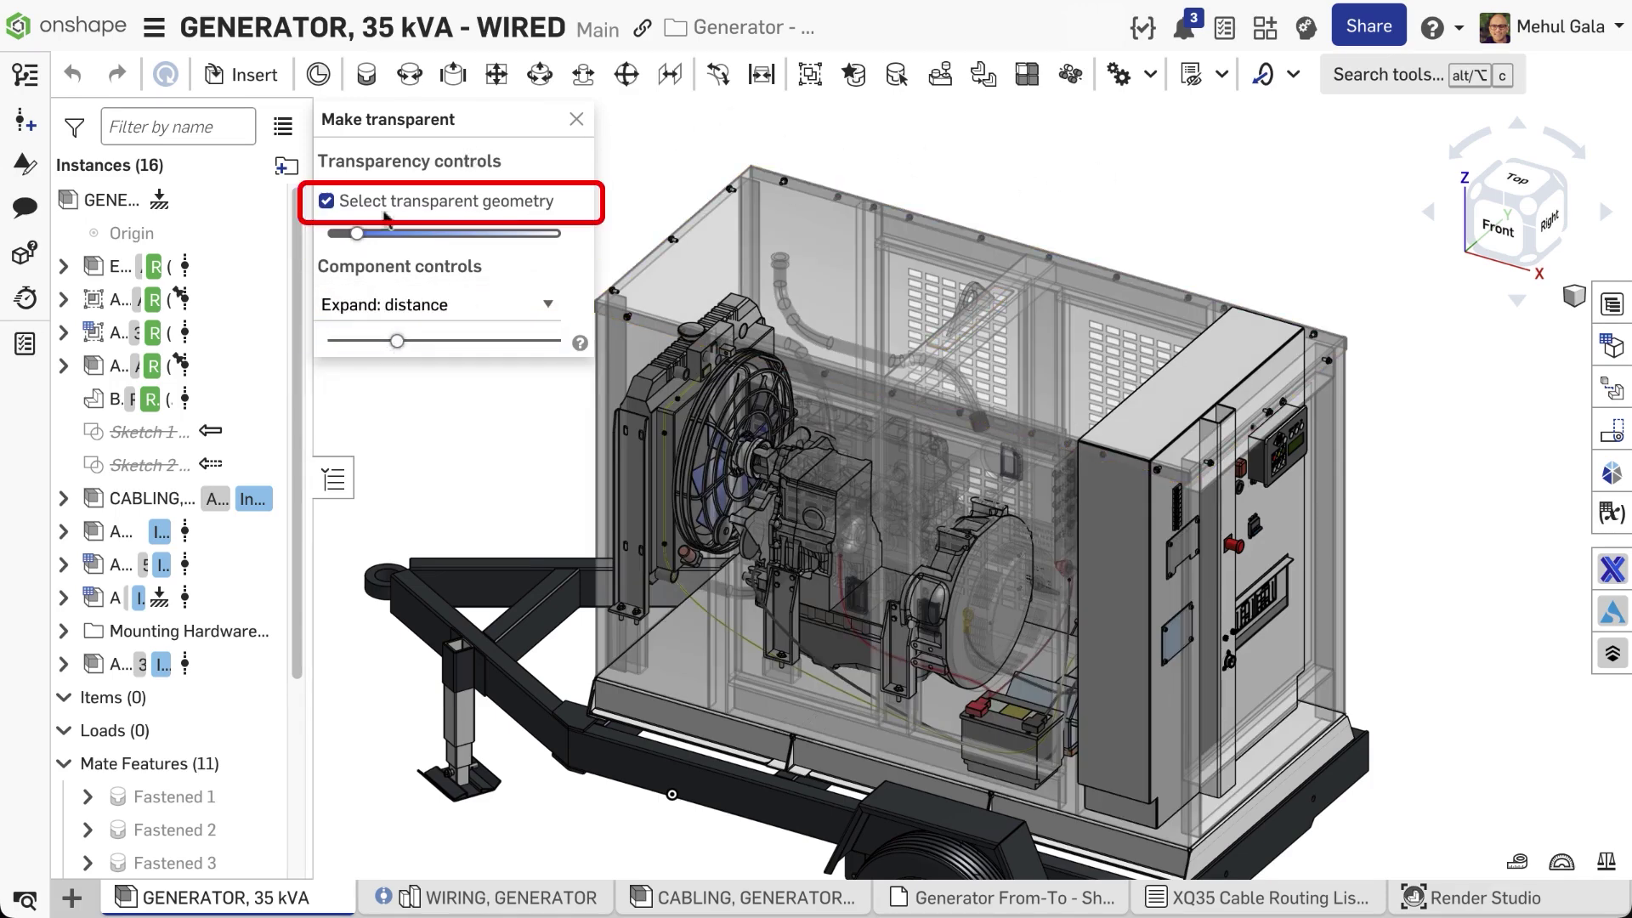
{"action": "mouse_move", "coordinate": [1351, 531]}
{"action": "right_mouse_down"}
{"action": "mouse_move", "coordinate": [1421, 474]}
{"action": "mouse_move", "coordinate": [1306, 529]}
{"action": "mouse_move", "coordinate": [1413, 765]}
{"action": "right_mouse_up"}
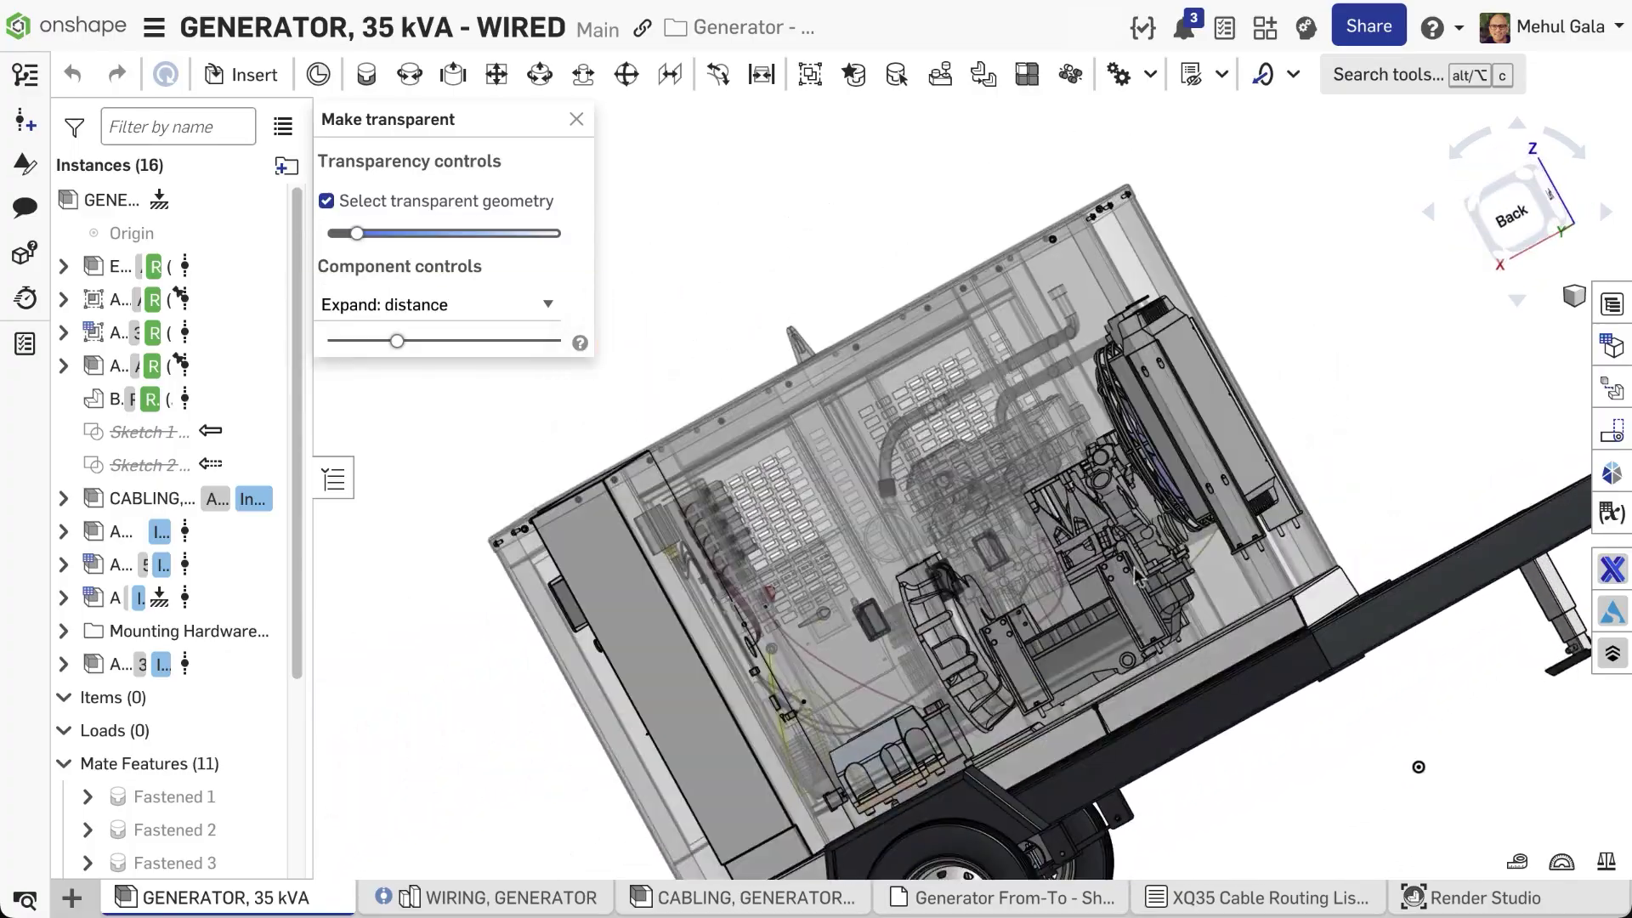